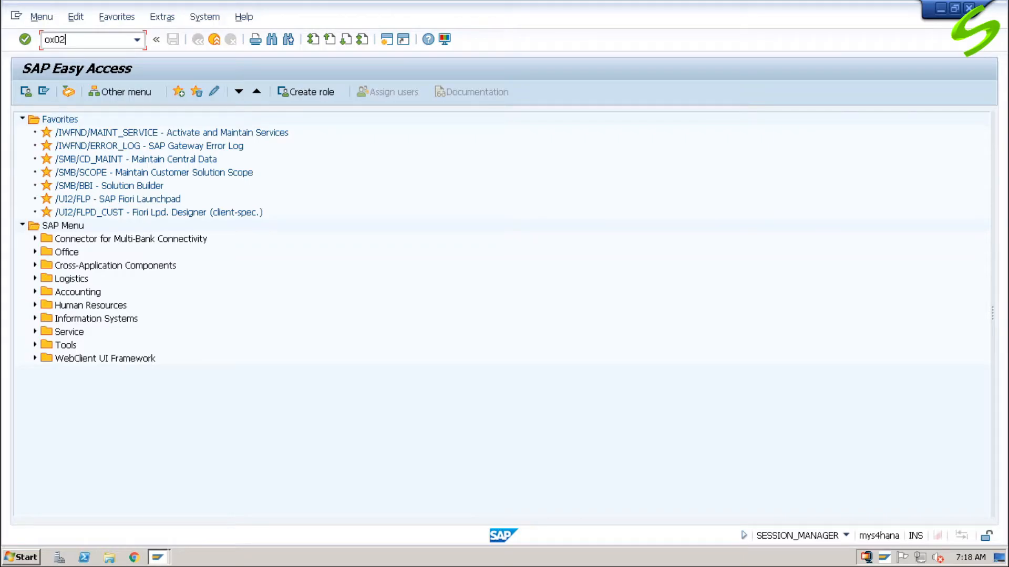
# Step: Open the company code overview with transaction OX02, and switch to the SAP Reference IMG through transaction SPRO
pyautogui.press('Return')
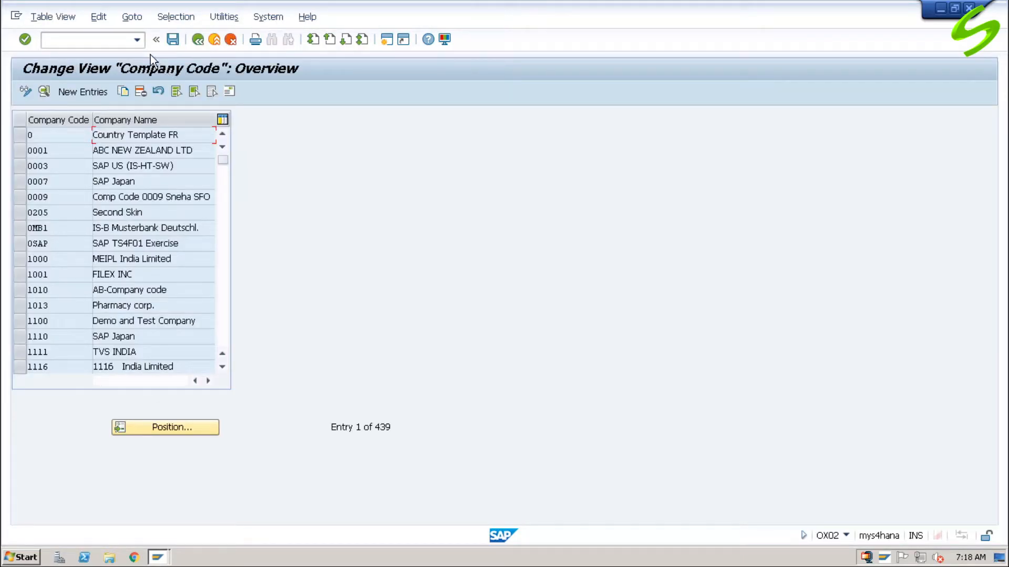
pyautogui.click(120, 42)
pyautogui.write('/nspro')
pyautogui.press('Return')
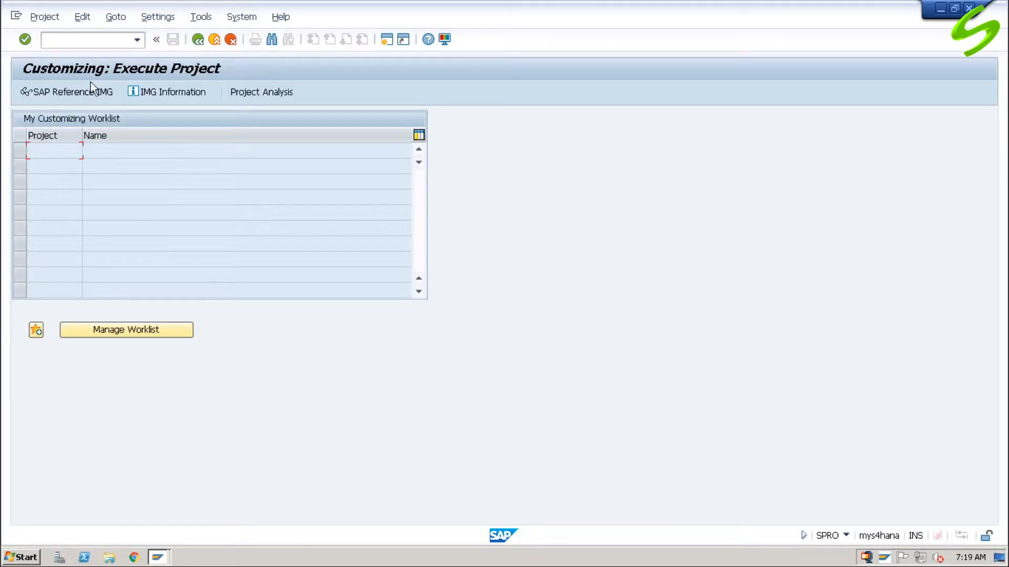
pyautogui.click(70, 93)
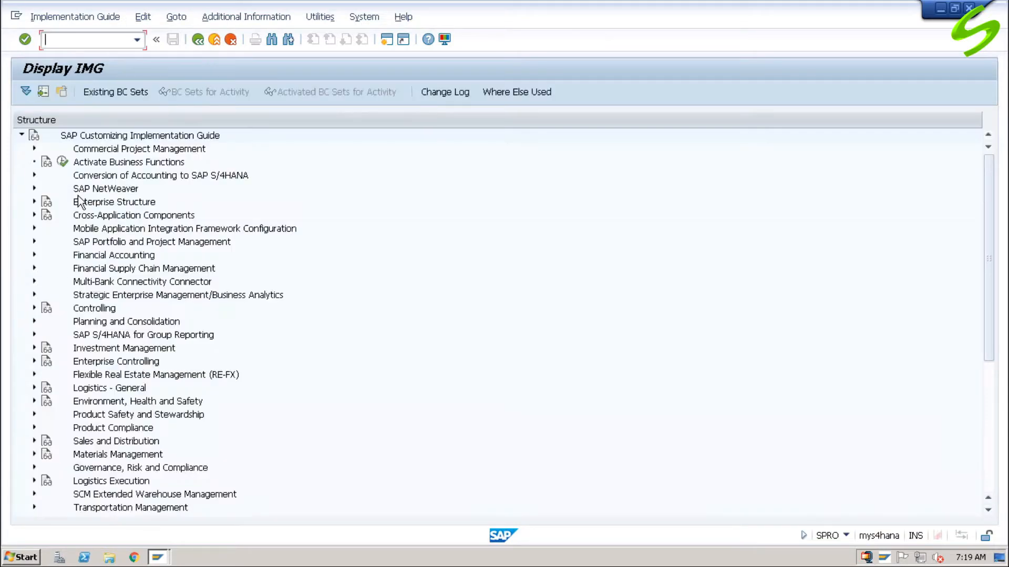
# Step: Open the "Copy, delete, check company code" activity in the Financial Accounting definitions of the Enterprise Structure
pyautogui.click(35, 202)
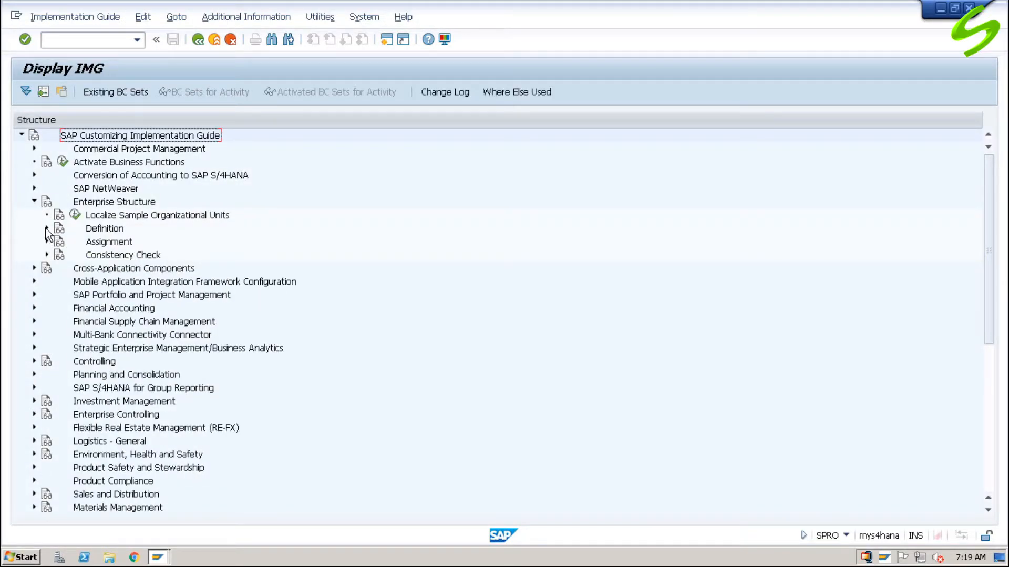
pyautogui.click(47, 228)
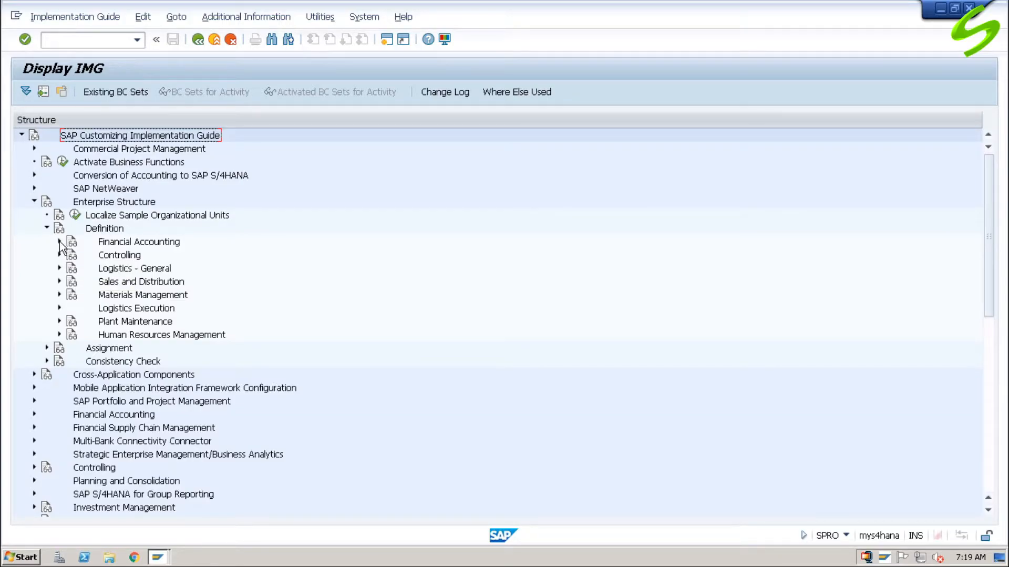
pyautogui.click(59, 241)
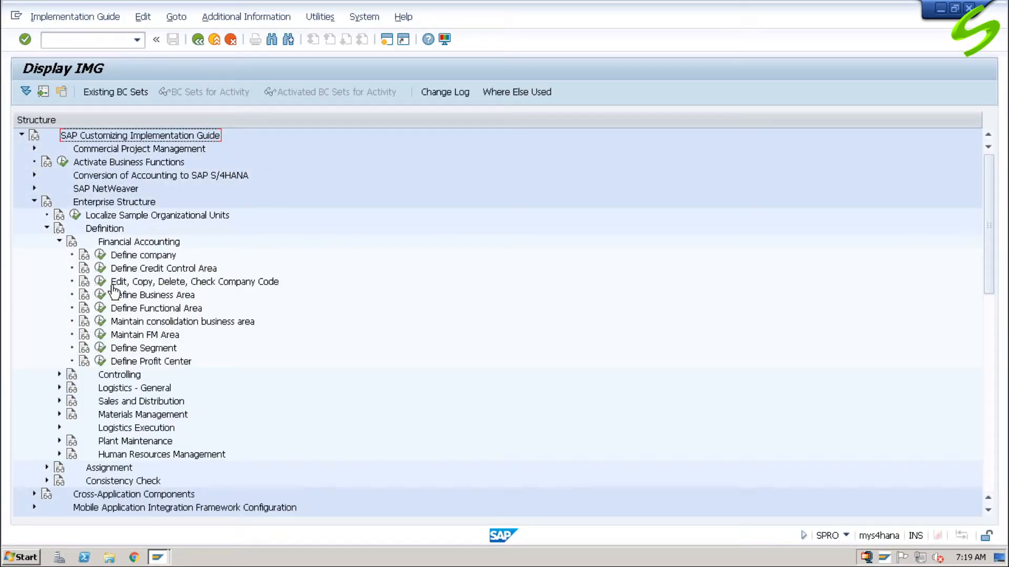
pyautogui.click(139, 283)
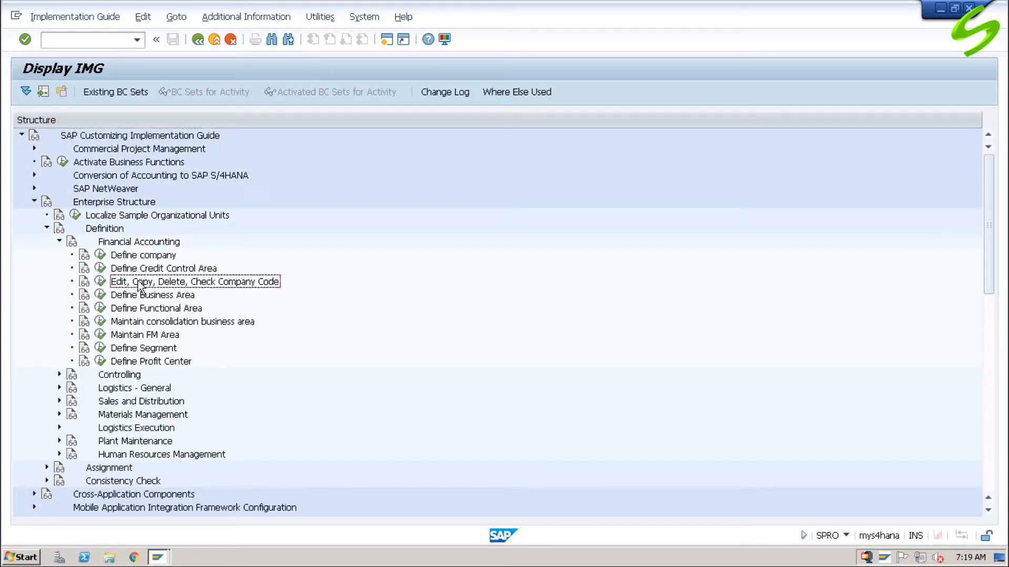
pyautogui.click(100, 281)
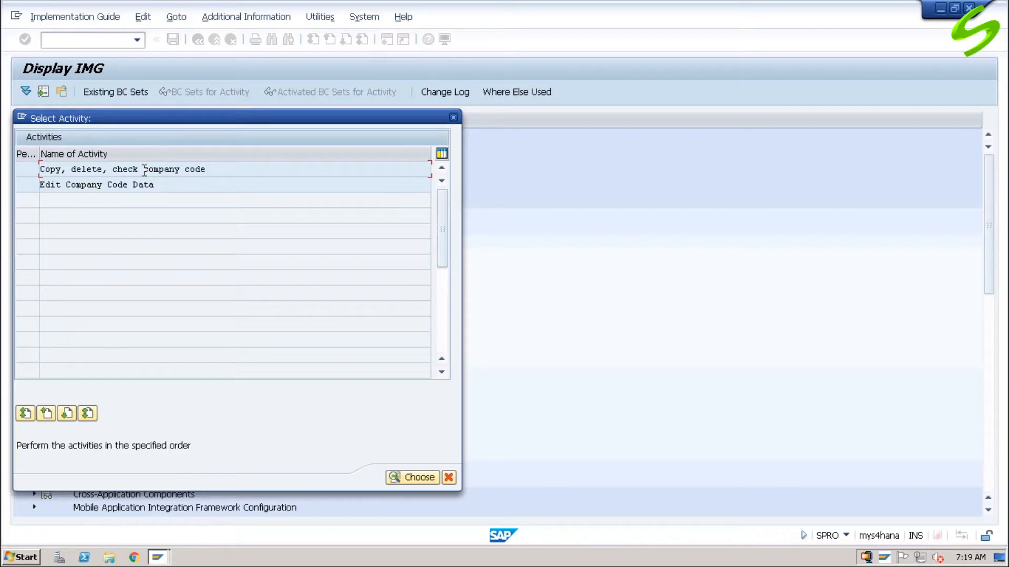
pyautogui.click(417, 478)
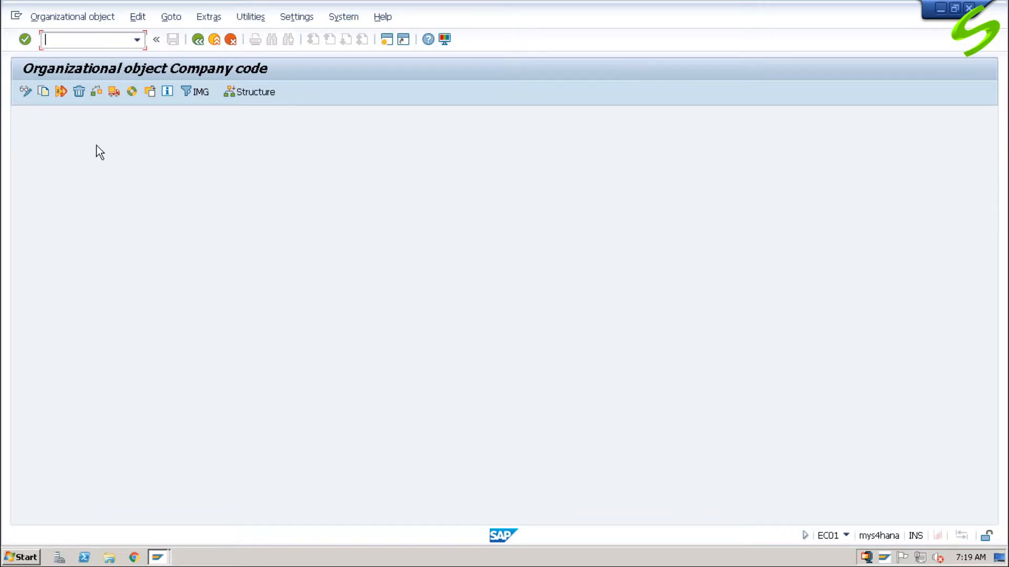
# Step: Start copying company code 1710 to the new company code A001
pyautogui.click(43, 92)
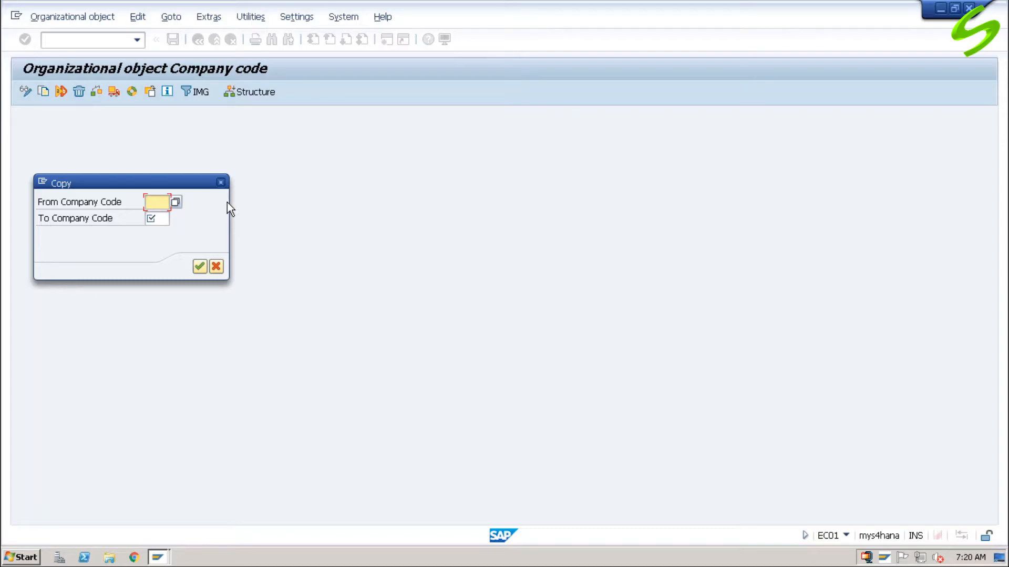
pyautogui.write('1710')
pyautogui.press('Tab')
pyautogui.write('A')
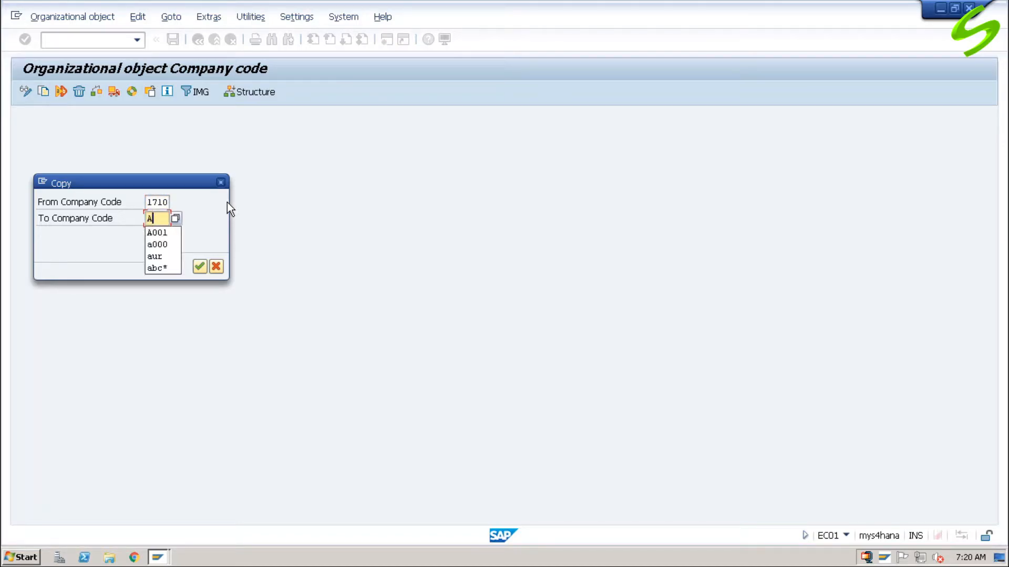
pyautogui.write('001')
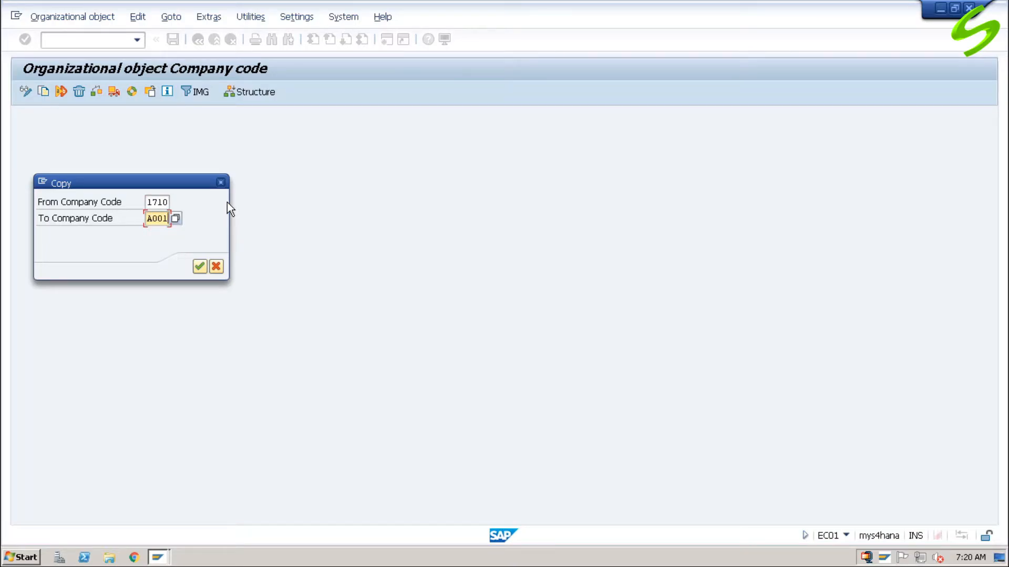
pyautogui.click(199, 267)
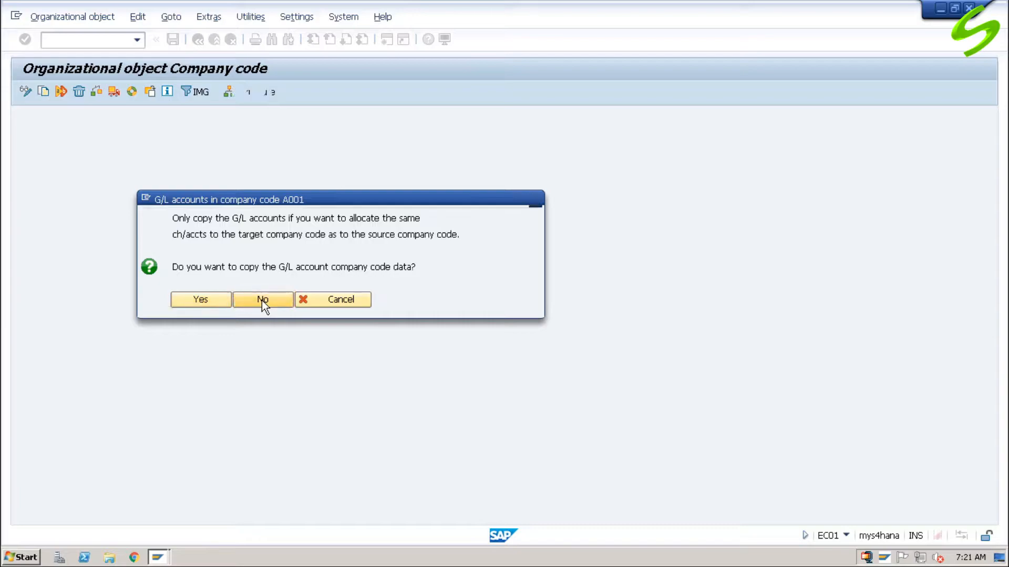
# Step: Decline copying the G/L account data and controlling area assignment, and decline allocating a different local currency to A001
pyautogui.click(262, 300)
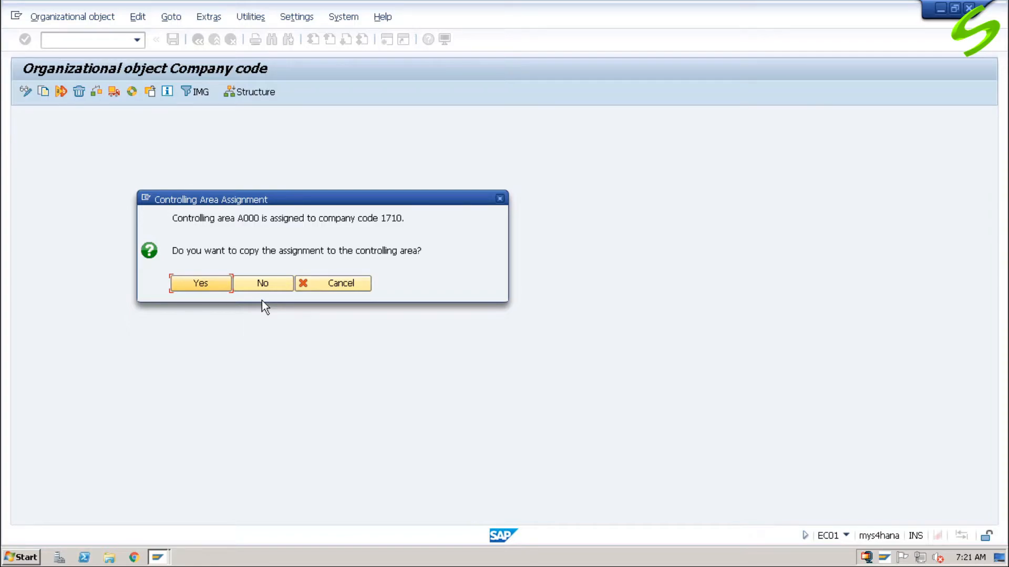
pyautogui.click(261, 286)
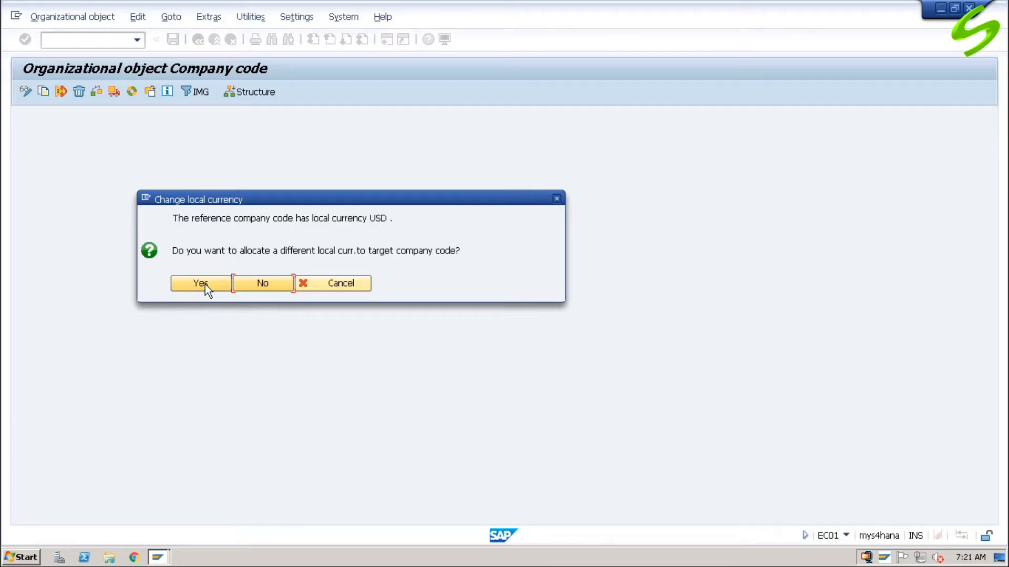
pyautogui.click(272, 284)
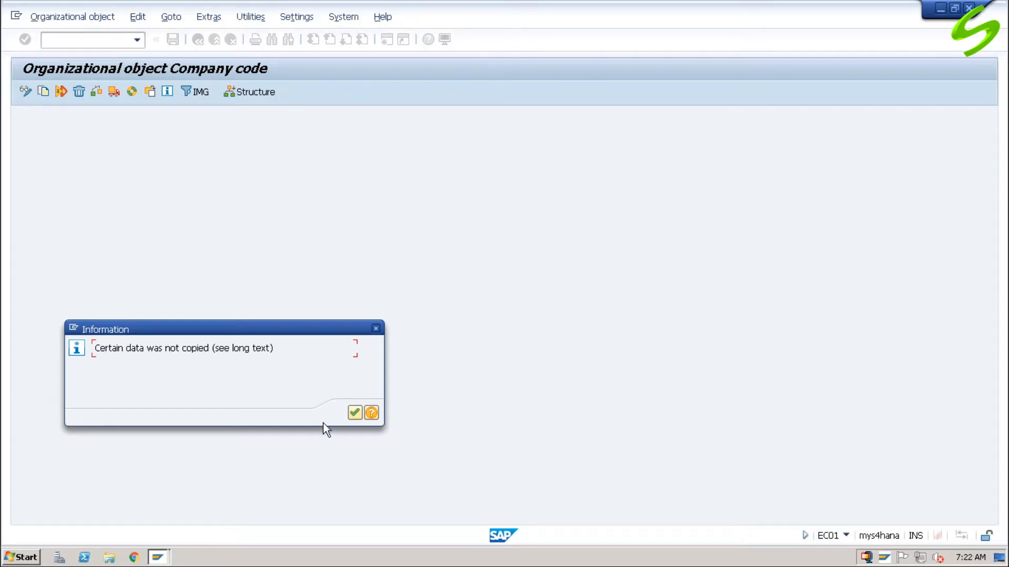
# Step: Read the long text on uncopied data, examining the deleted global data and missing assignments, and close it
pyautogui.click(372, 413)
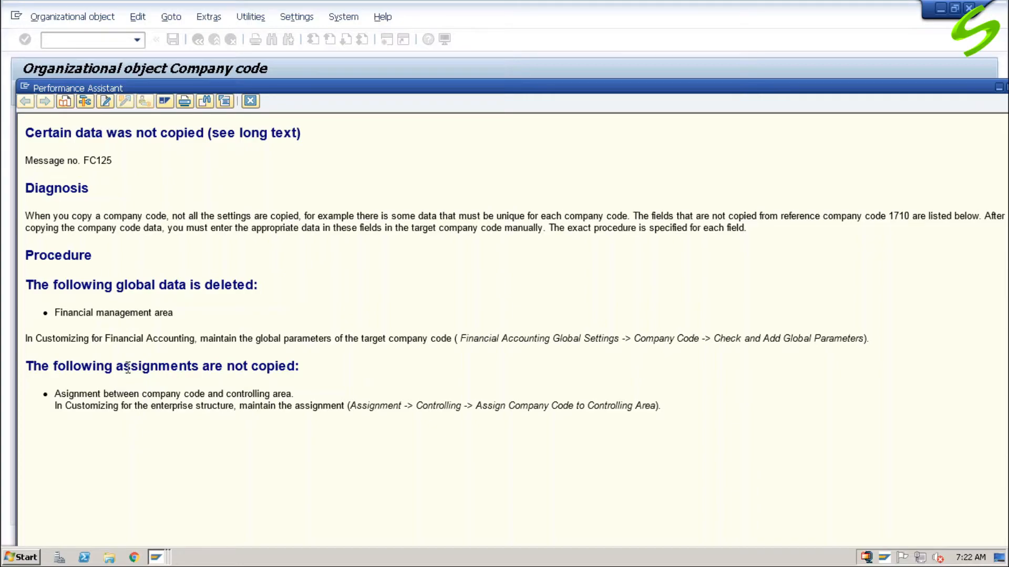
pyautogui.moveTo(104, 394); pyautogui.dragTo(188, 400)
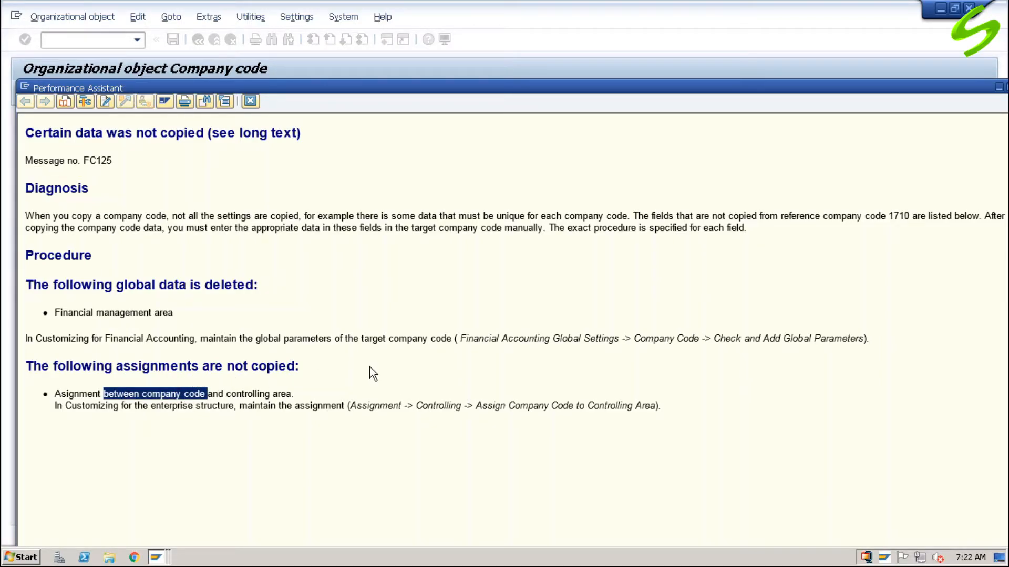
pyautogui.moveTo(152, 288); pyautogui.dragTo(261, 288)
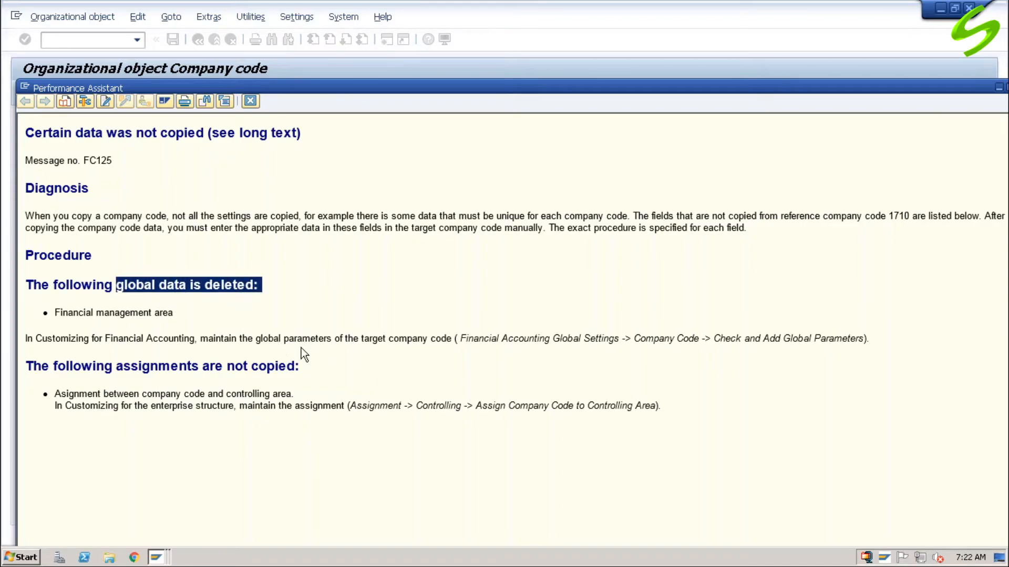
pyautogui.moveTo(761, 339); pyautogui.dragTo(870, 340)
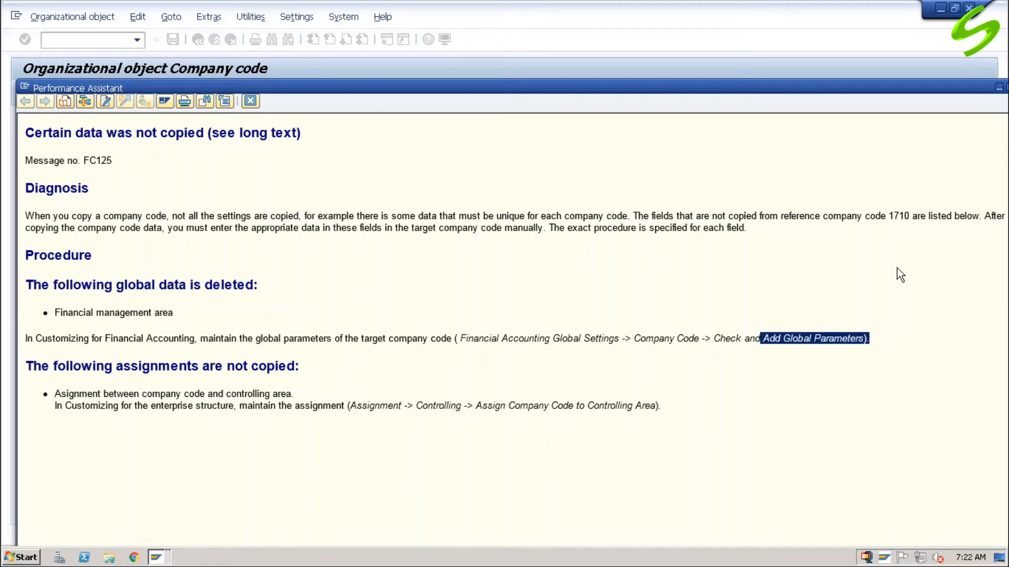
pyautogui.moveTo(963, 87); pyautogui.dragTo(913, 85)
pyautogui.click(973, 87)
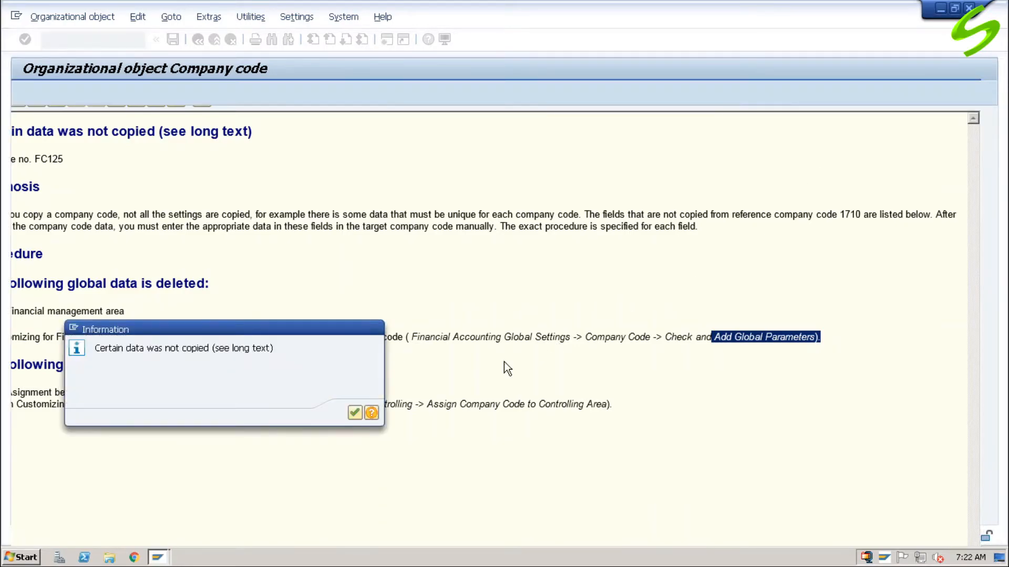
# Step: Acknowledge the information message and the transport notice, and decline transporting the number ranges
pyautogui.click(354, 414)
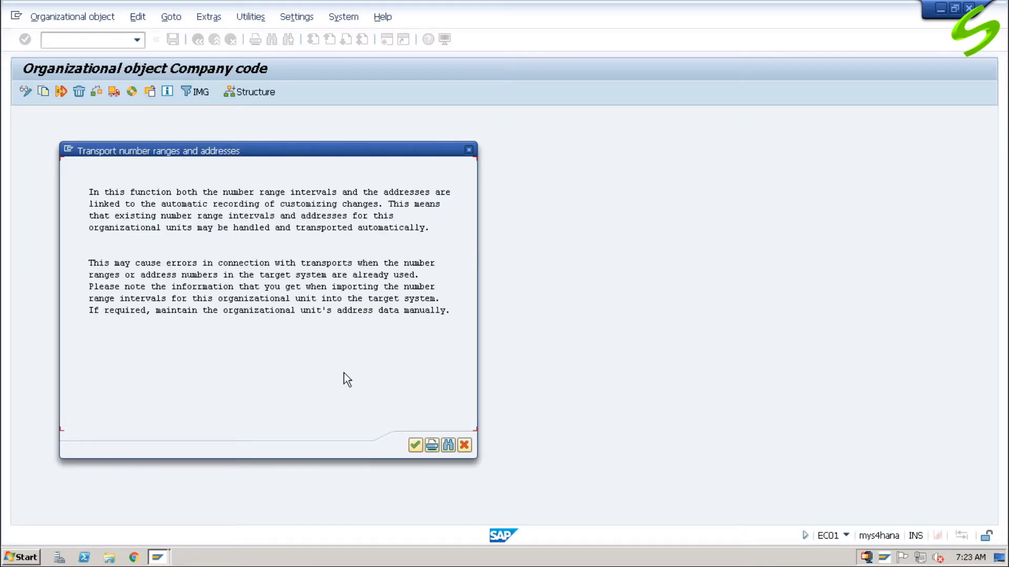
pyautogui.click(414, 446)
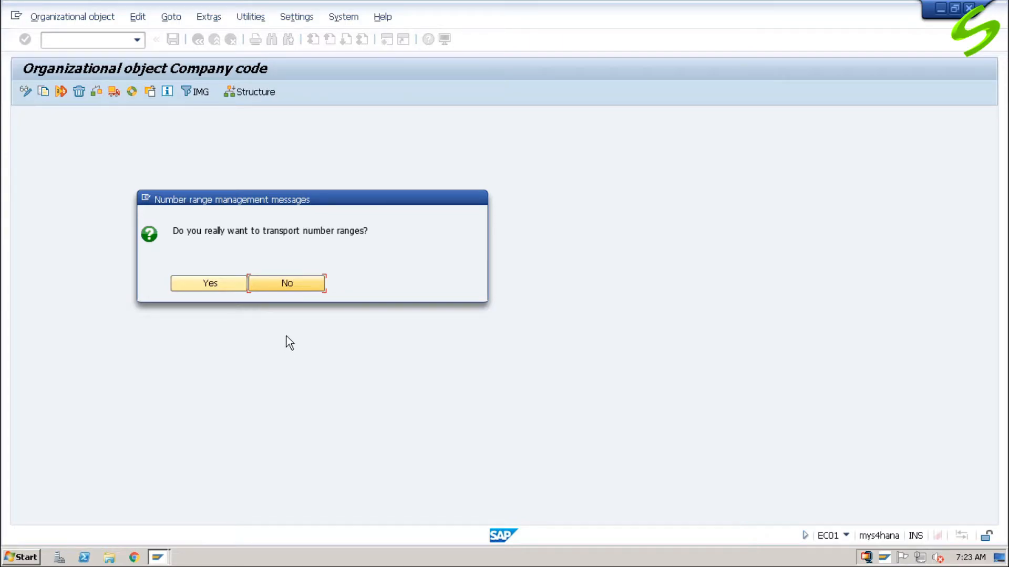
pyautogui.click(287, 282)
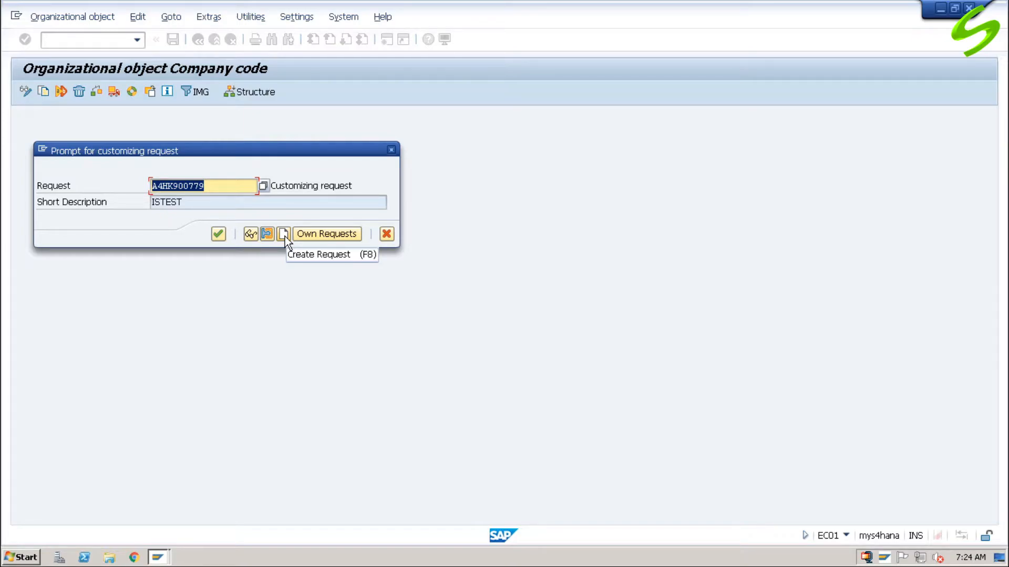
# Step: Record the company code copy in the existing customizing request A4HK900779 (ISTEST)
pyautogui.click(262, 190)
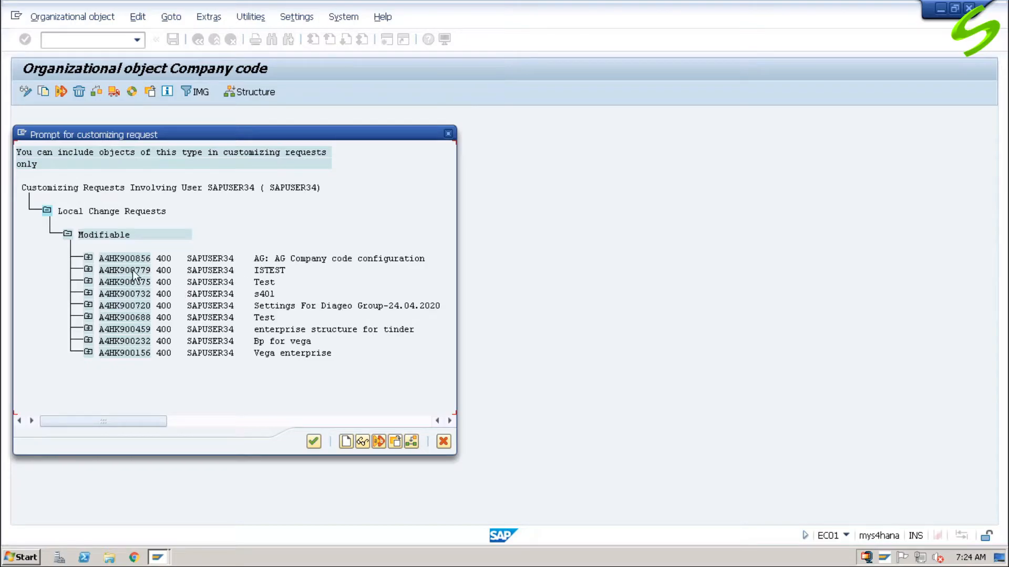
pyautogui.doubleClick(132, 270)
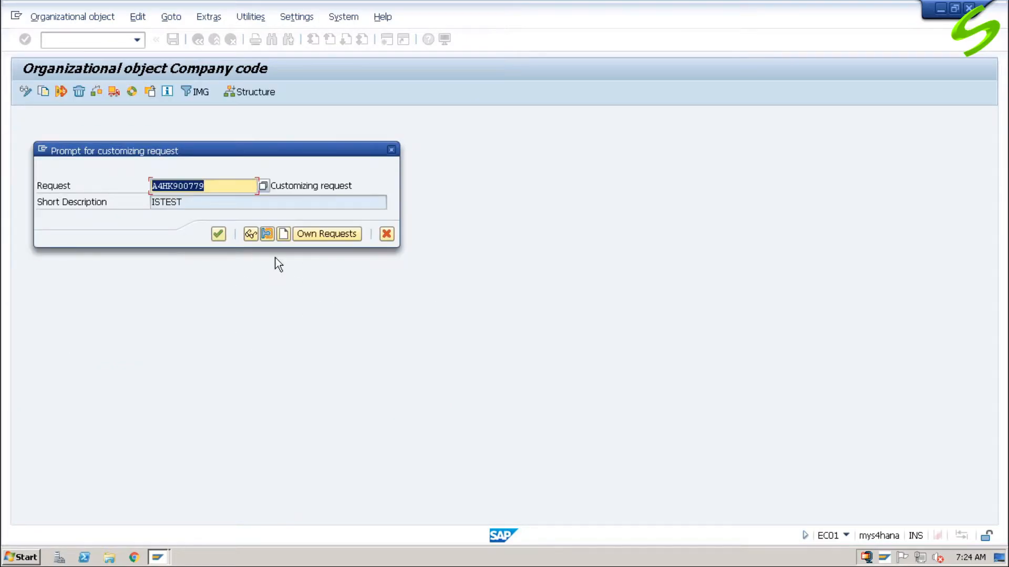
pyautogui.click(218, 234)
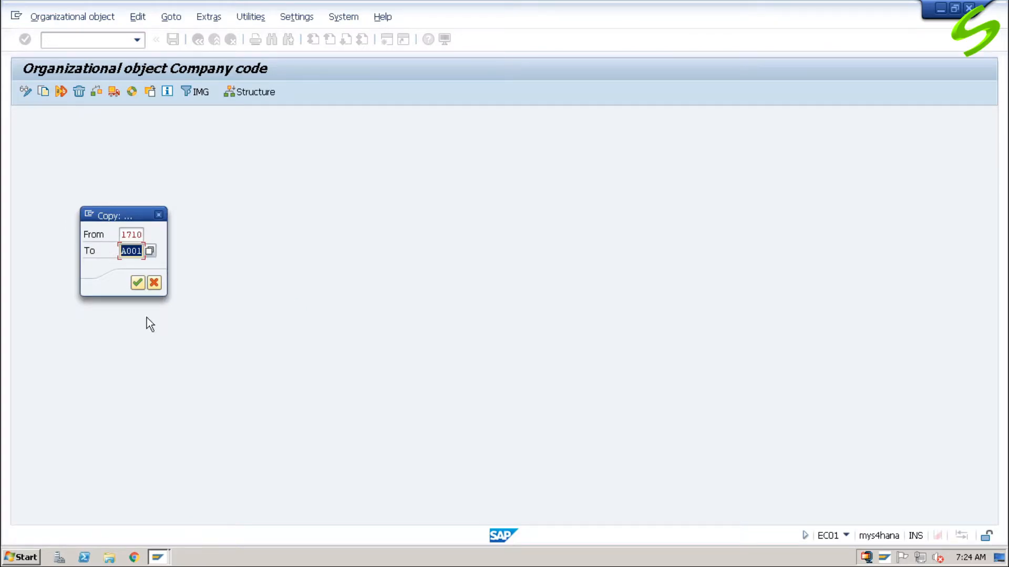
# Step: Confirm the copy from 1710 to A001, acknowledge the number range interval notice, and return to the activity selection
pyautogui.click(137, 283)
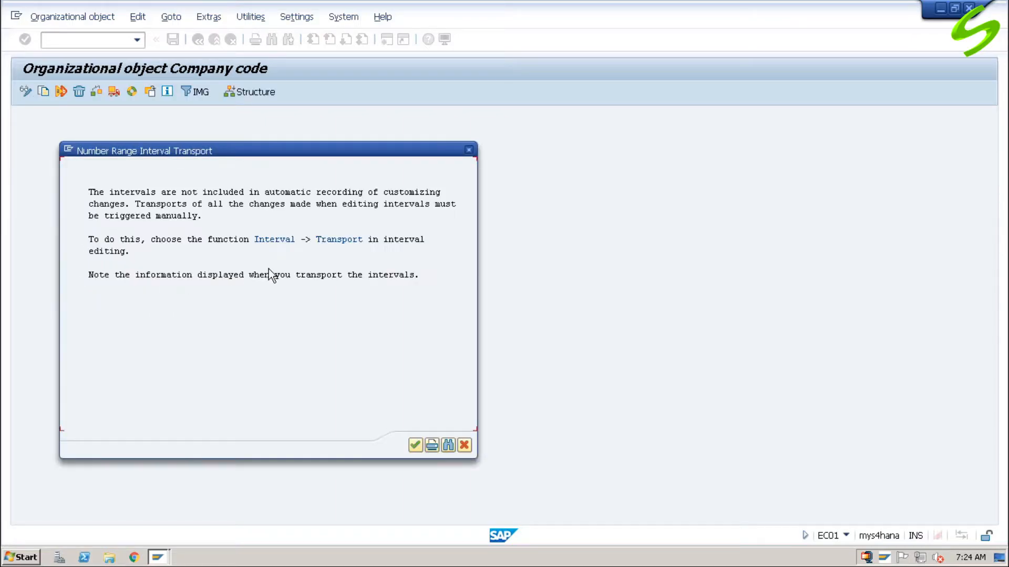
pyautogui.click(415, 445)
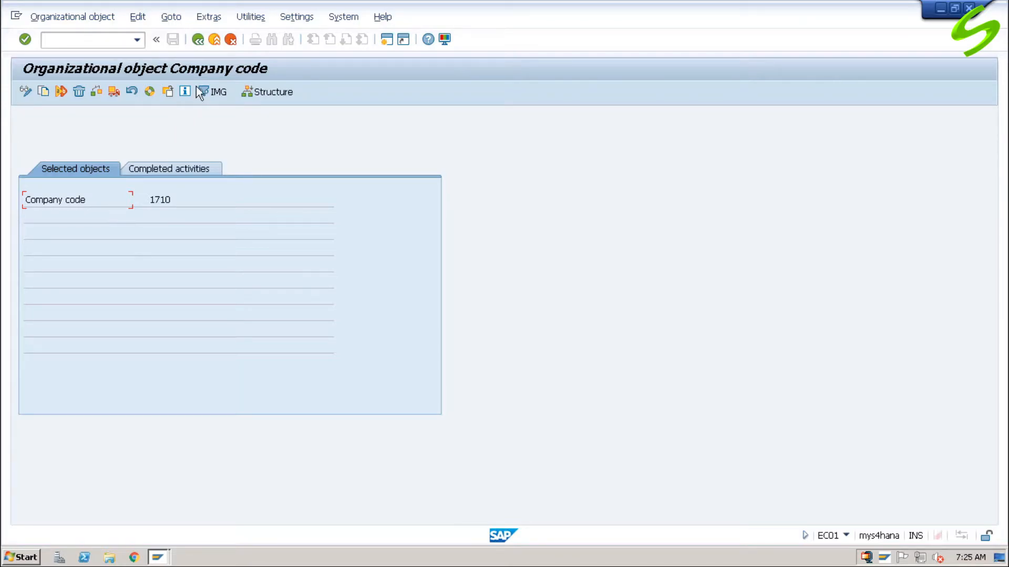
pyautogui.click(197, 41)
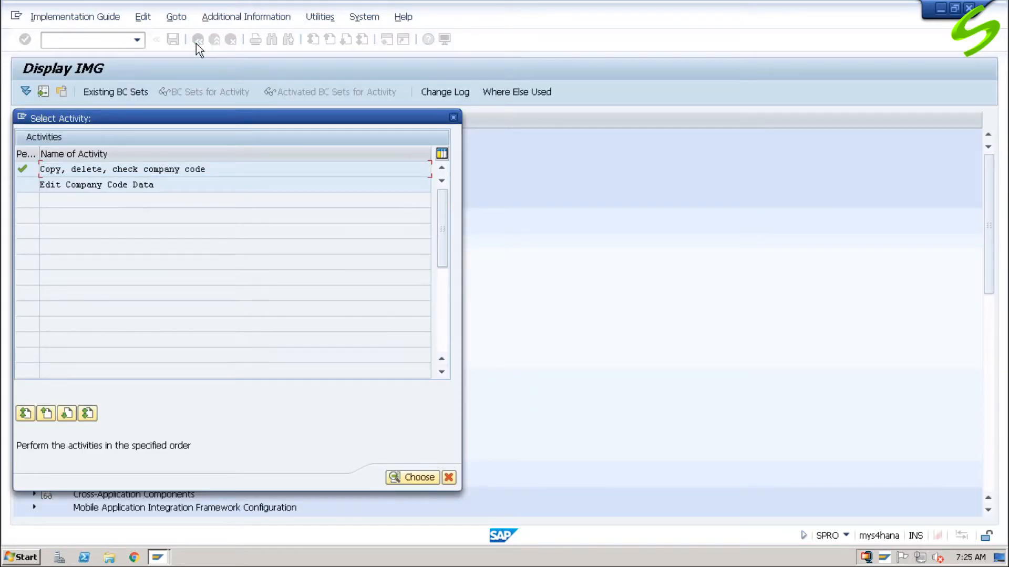
# Step: Locate company code A001 in the Edit Company Code Data activity and open its details
pyautogui.doubleClick(174, 184)
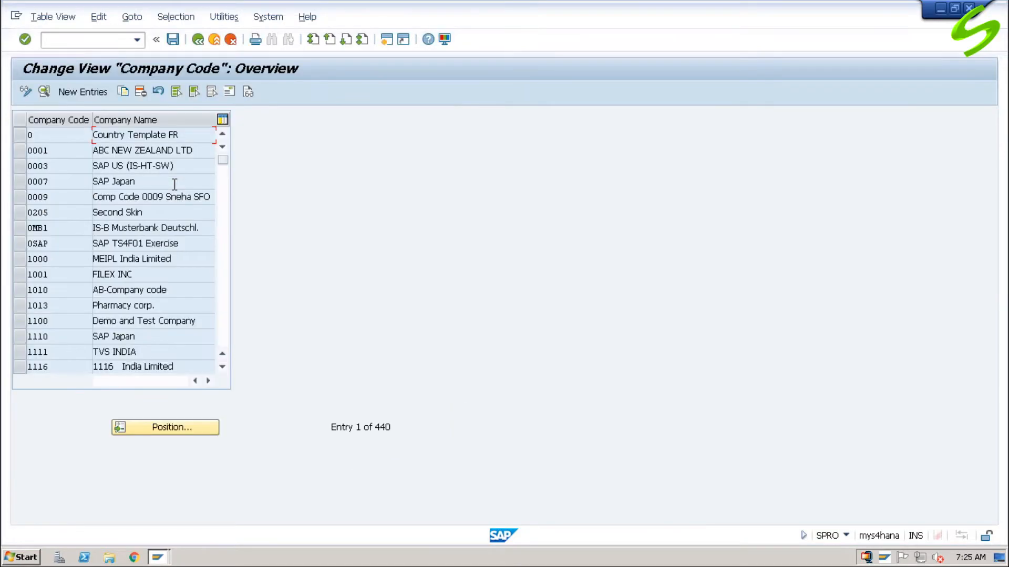
pyautogui.click(195, 426)
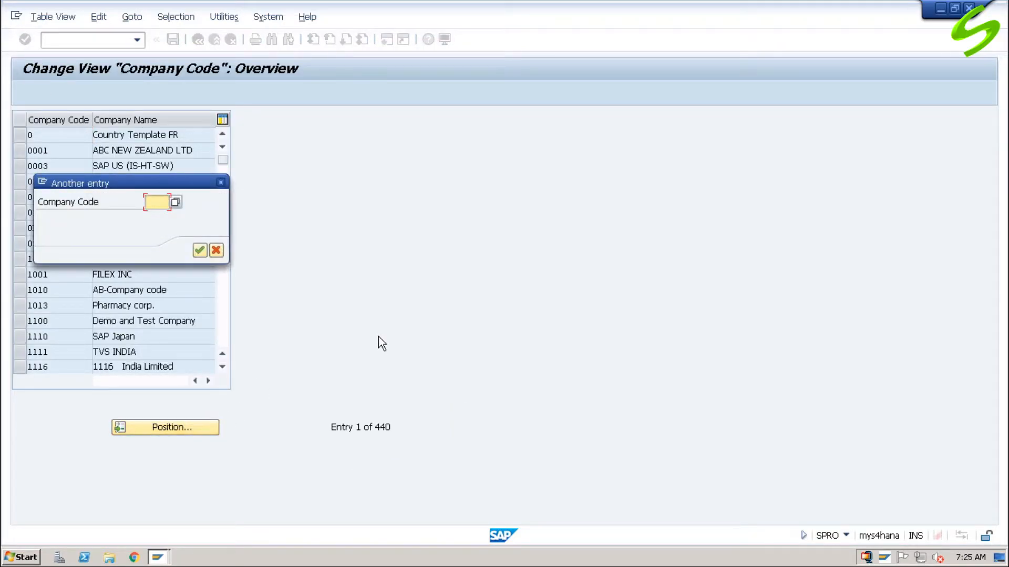
pyautogui.write('a001')
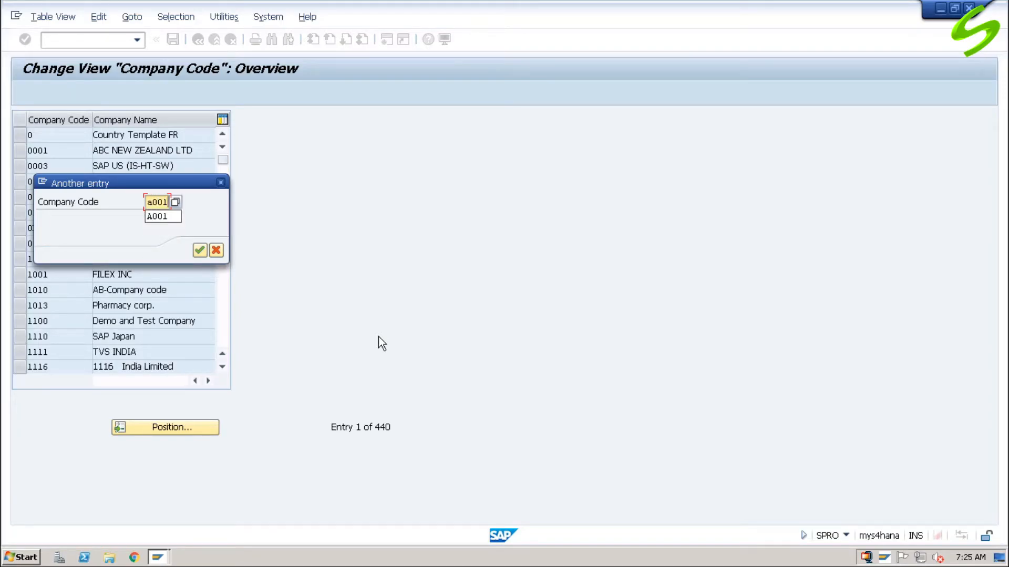
pyautogui.press('Return')
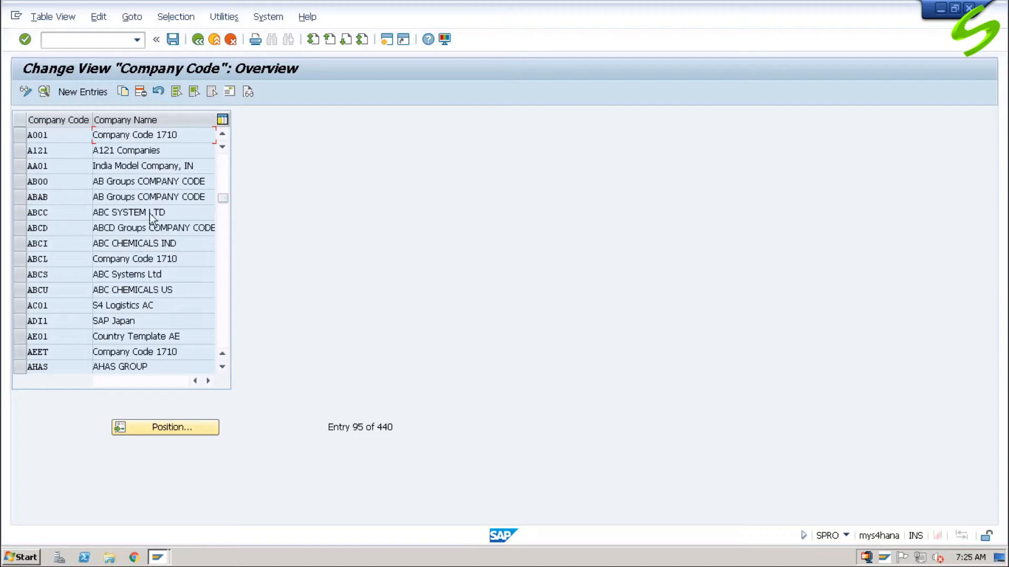
pyautogui.doubleClick(69, 135)
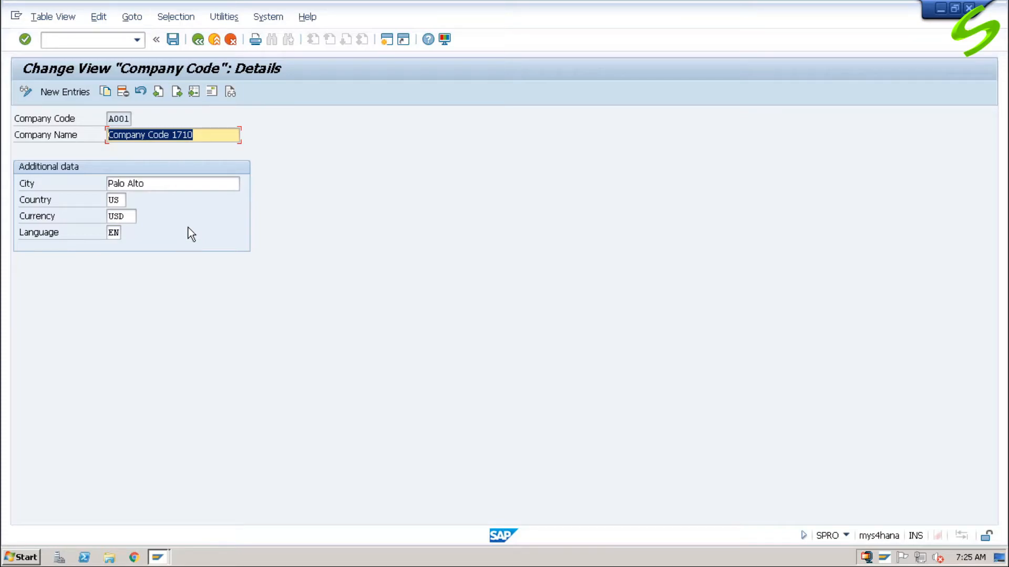
# Step: Set the company name of company code A001 to ABC US
pyautogui.click(215, 135)
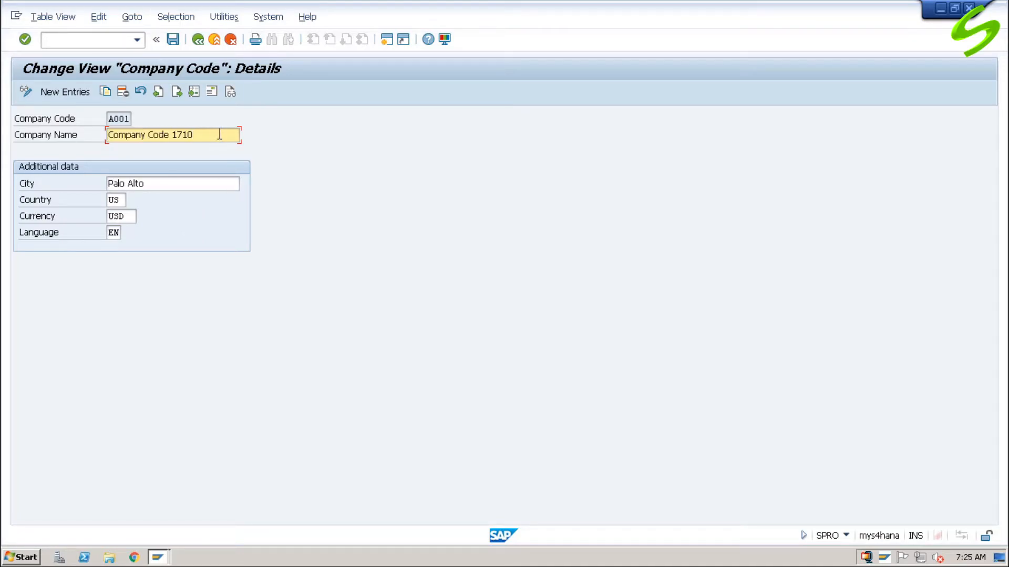
pyautogui.moveTo(219, 135); pyautogui.dragTo(63, 143)
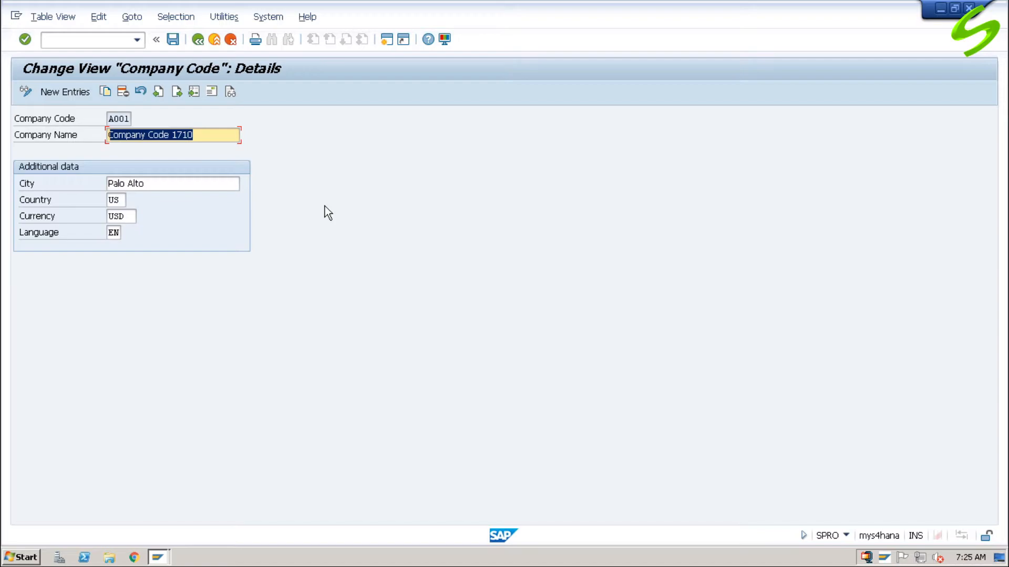
pyautogui.write('A')
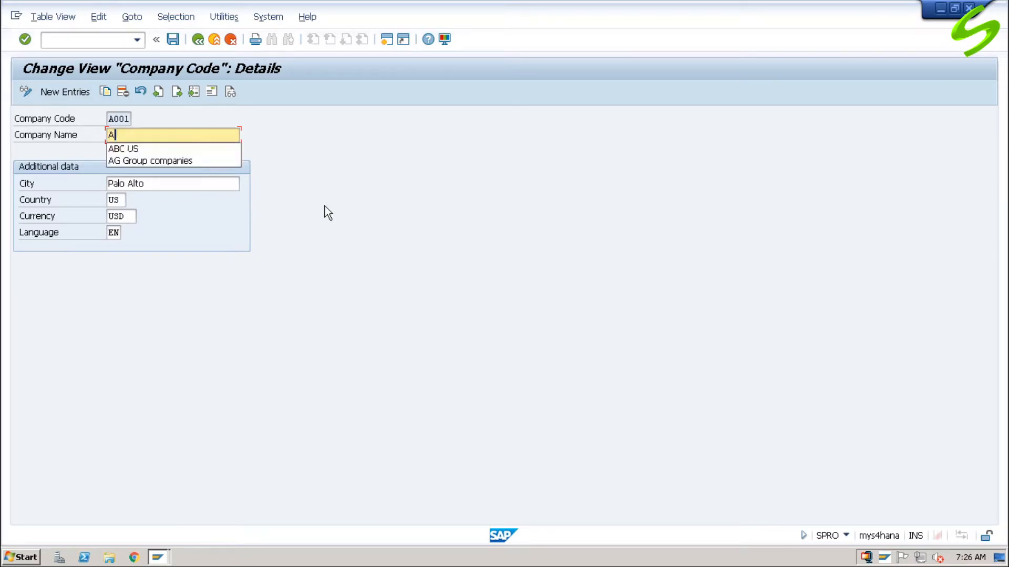
pyautogui.write('BC US')
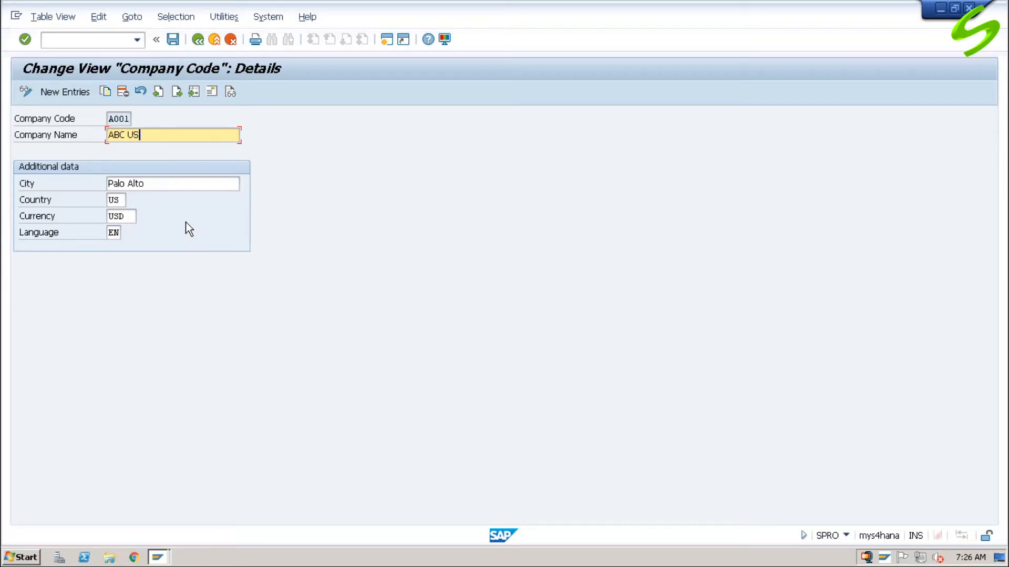
# Step: In the address of A001, set the name to ABC US, clear the e-mail address and accept the address data
pyautogui.click(212, 92)
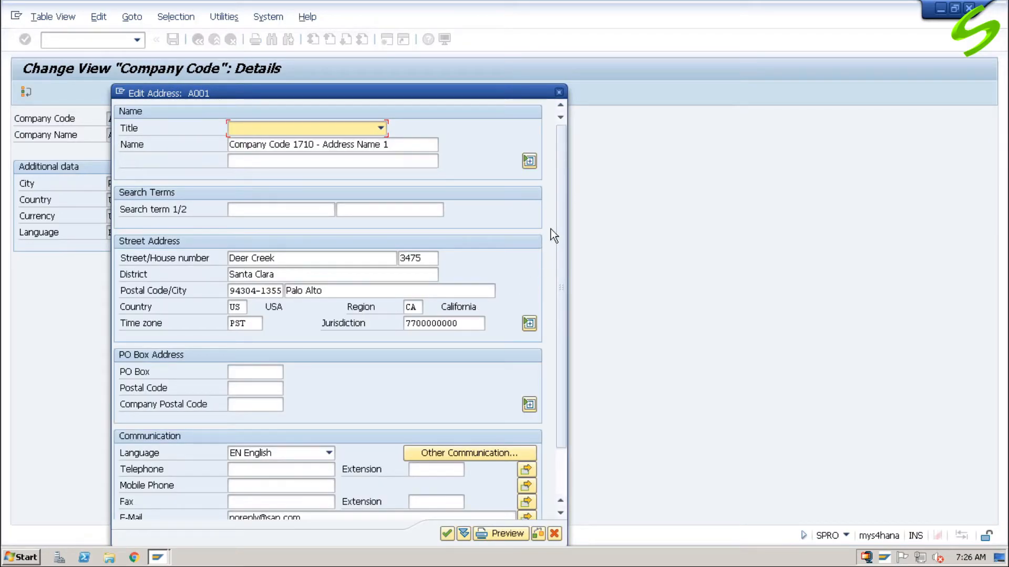
pyautogui.moveTo(405, 144); pyautogui.dragTo(162, 155)
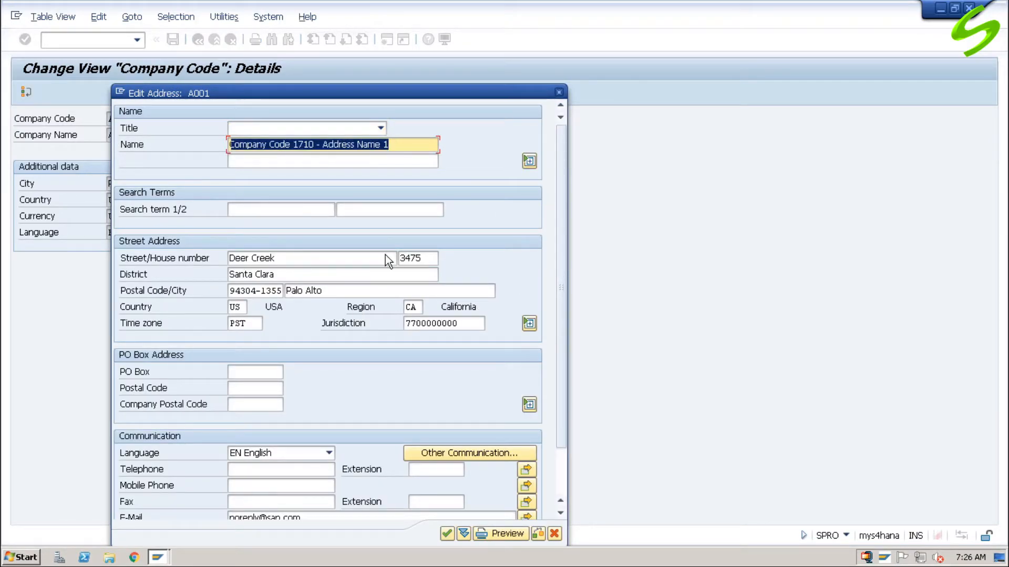
pyautogui.write('ABC US')
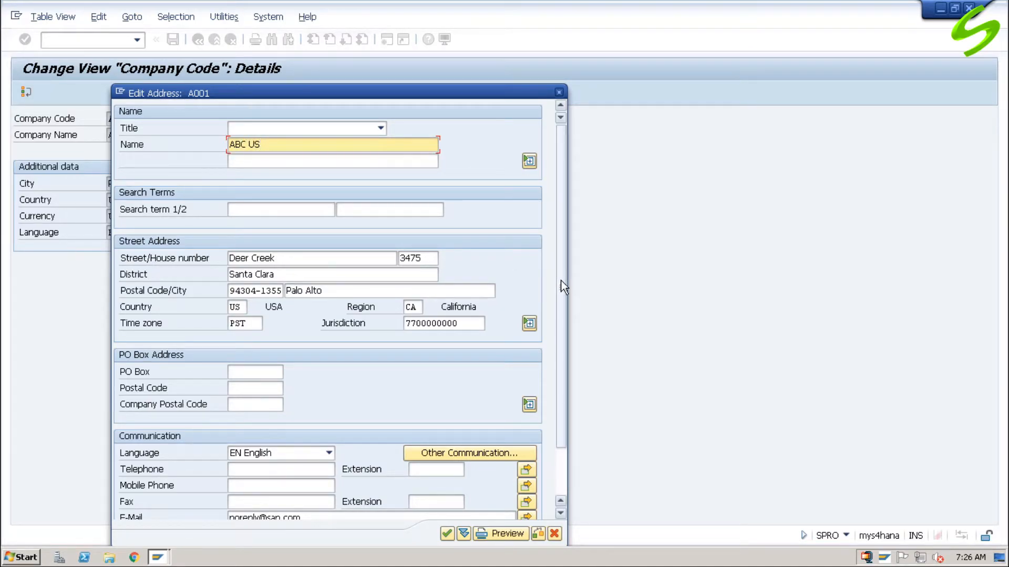
pyautogui.moveTo(563, 286); pyautogui.dragTo(560, 443)
pyautogui.moveTo(310, 462); pyautogui.dragTo(205, 466)
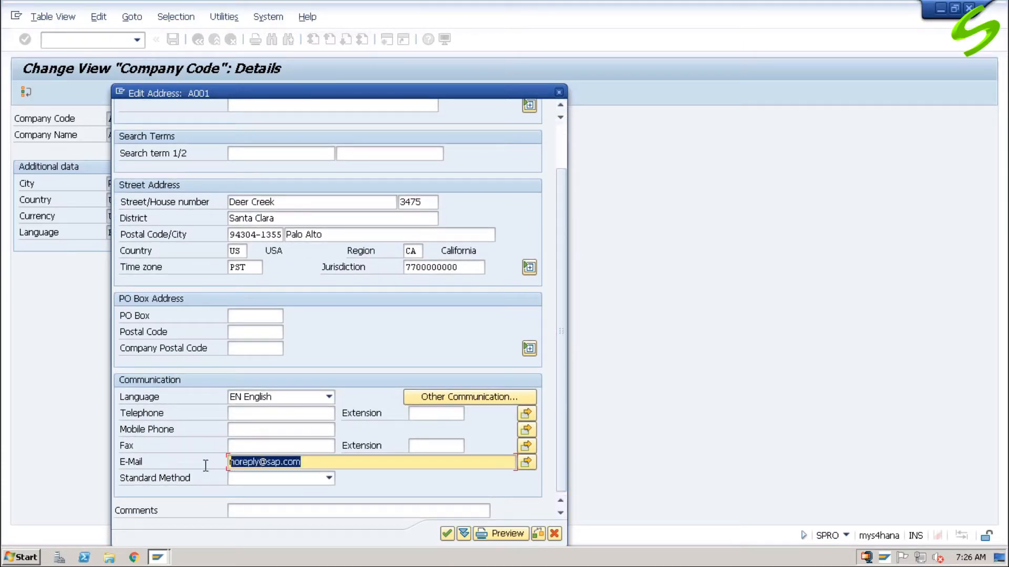
pyautogui.press('Delete')
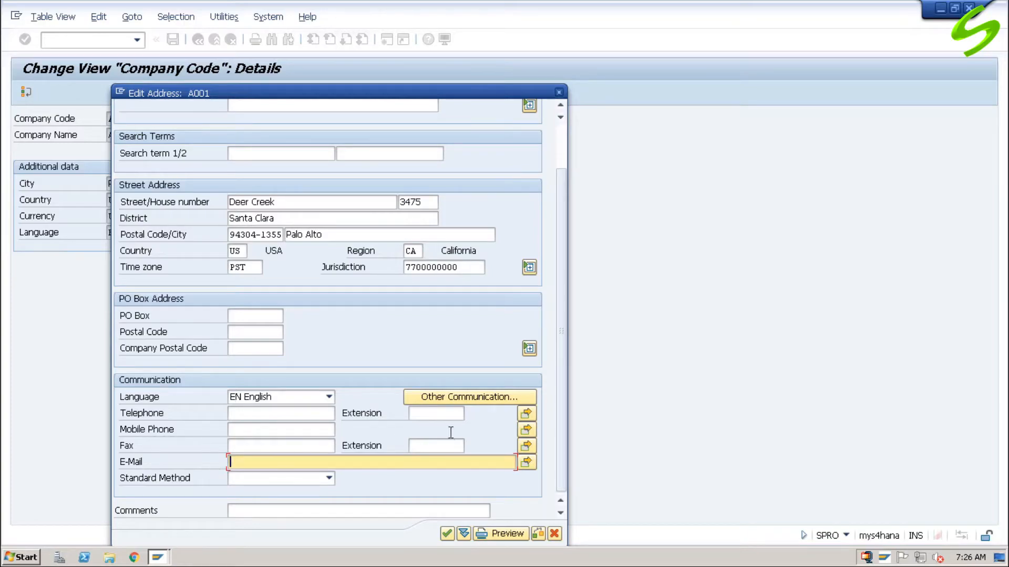
pyautogui.click(447, 534)
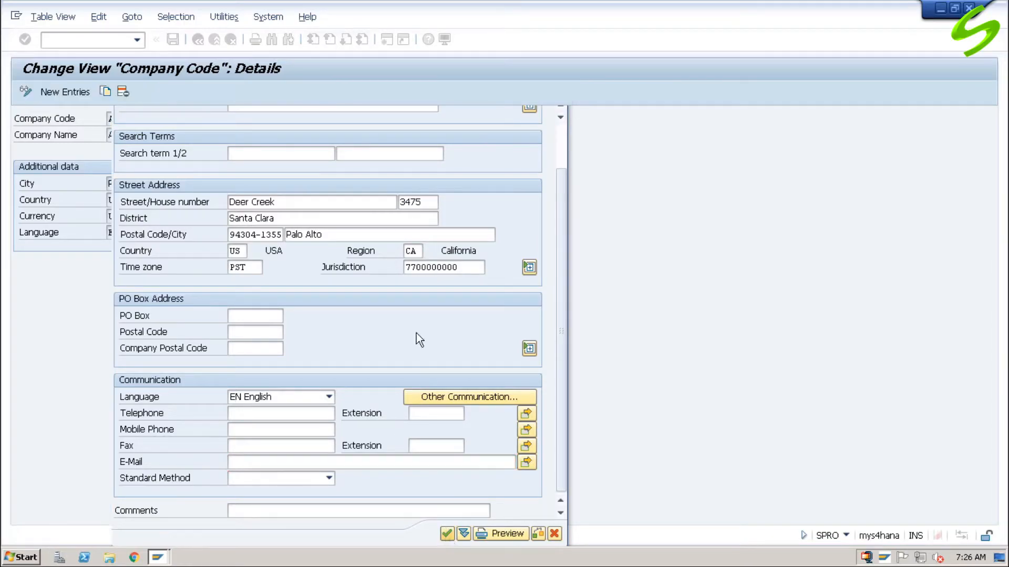
# Step: Save the company code data in customizing request A4HK900779 and return to the IMG structure
pyautogui.click(173, 40)
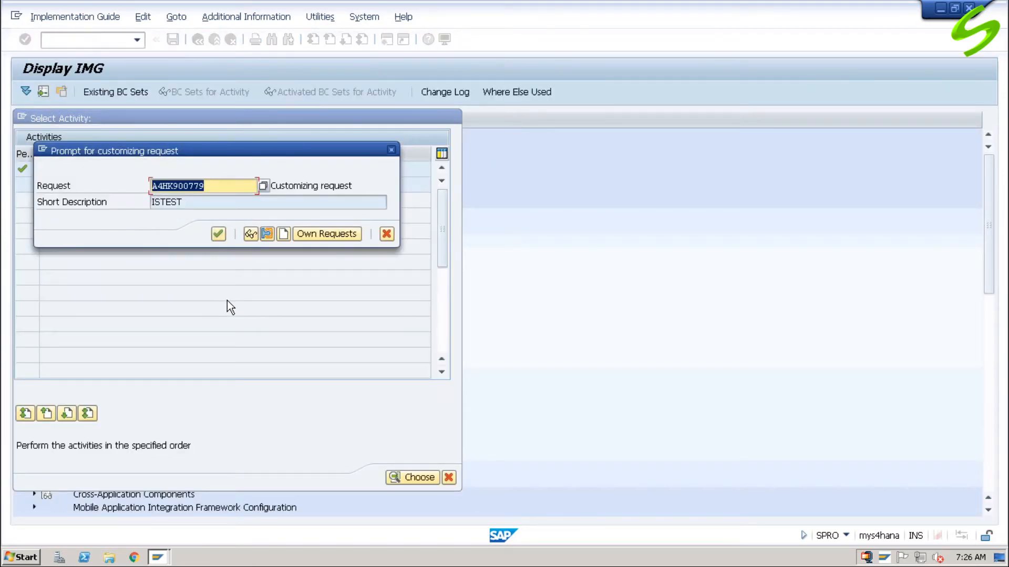
pyautogui.click(218, 234)
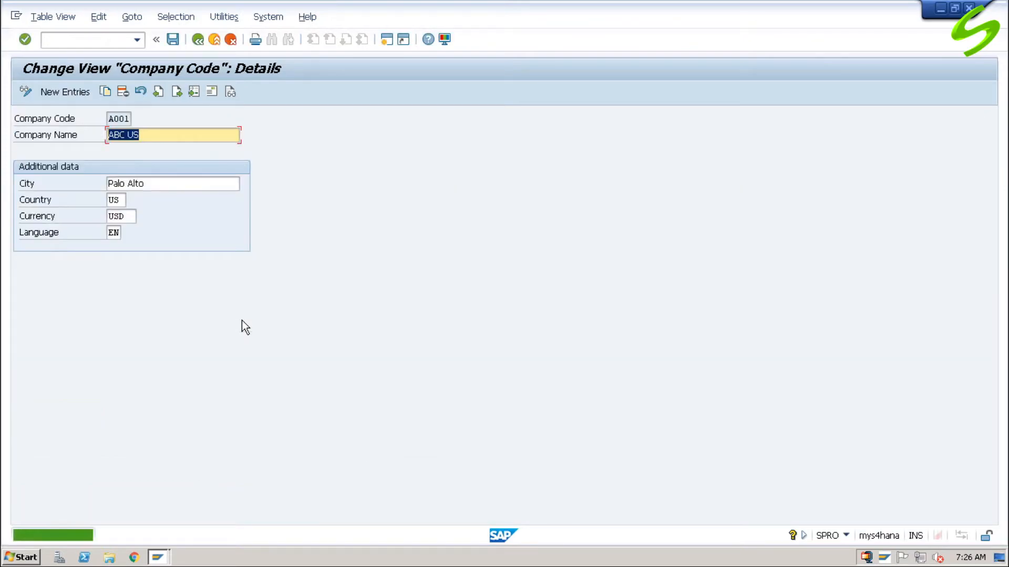
pyautogui.click(111, 39)
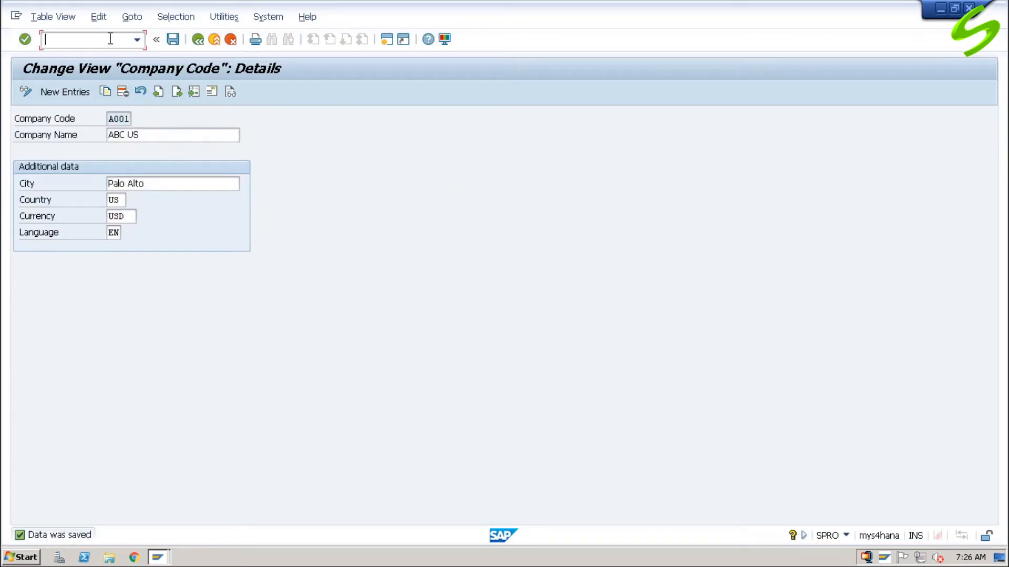
pyautogui.click(196, 44)
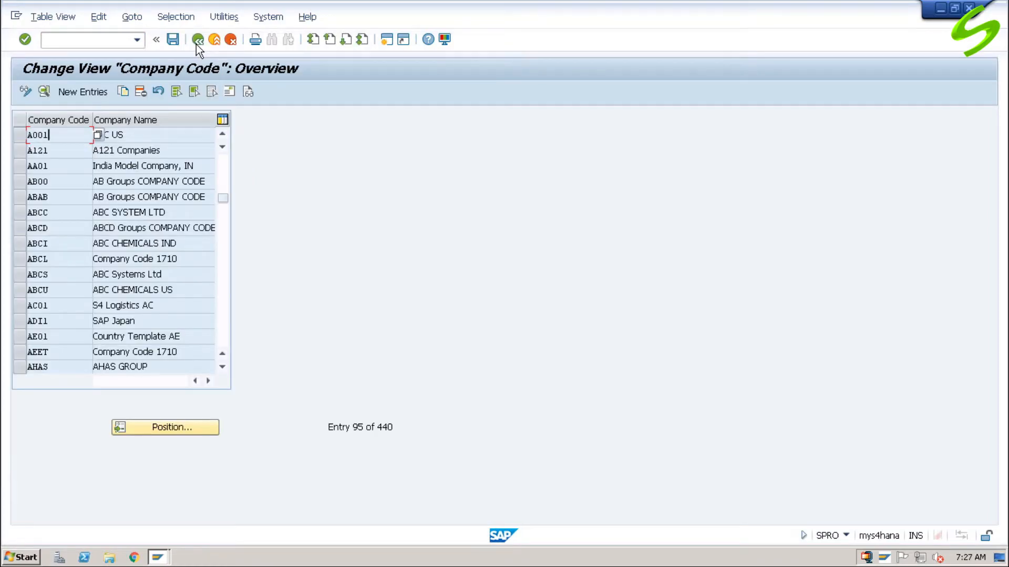
pyautogui.click(197, 44)
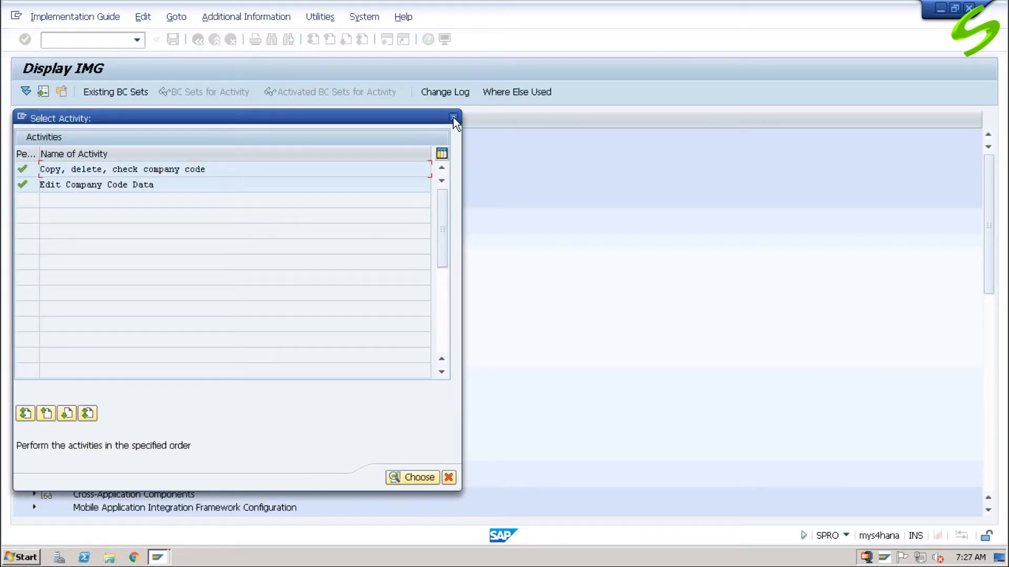
pyautogui.click(452, 117)
# Step: Open the company code global data overview directly with transaction OBY6
pyautogui.click(112, 40)
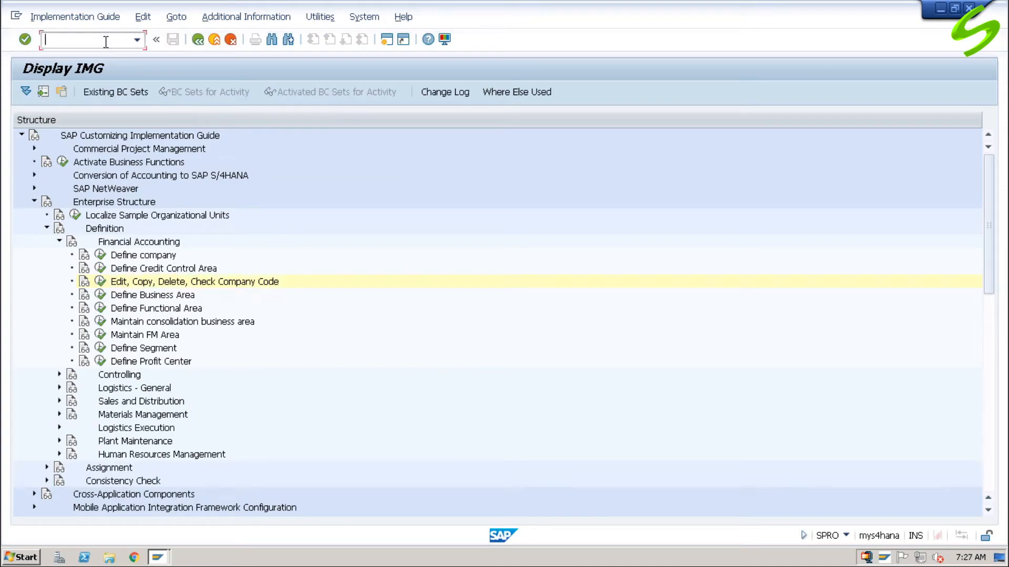
pyautogui.write('/noby6')
pyautogui.press('Return')
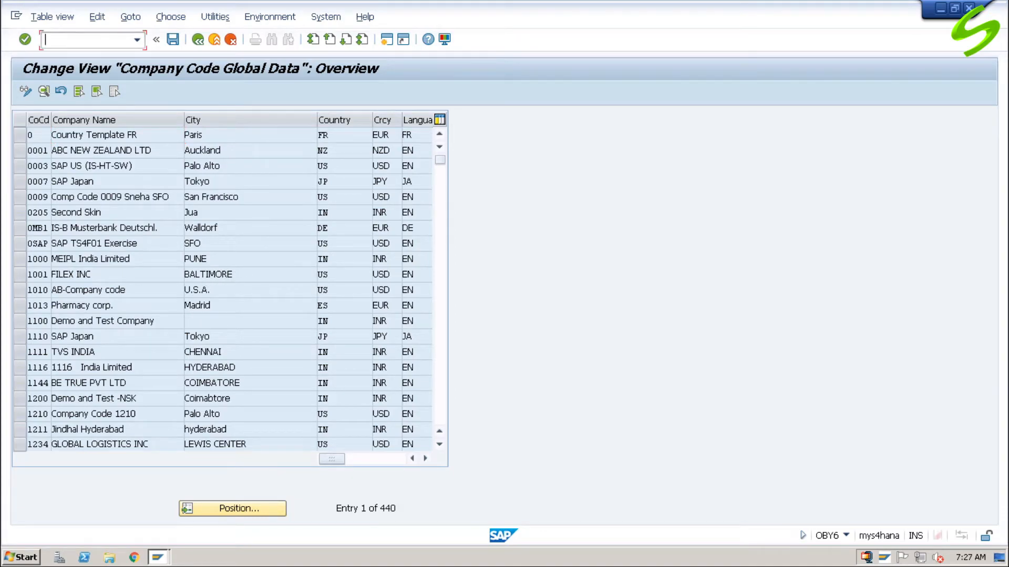
# Step: Display the SAP Reference IMG through transaction SPRO
pyautogui.write('/nspro')
pyautogui.press('Return')
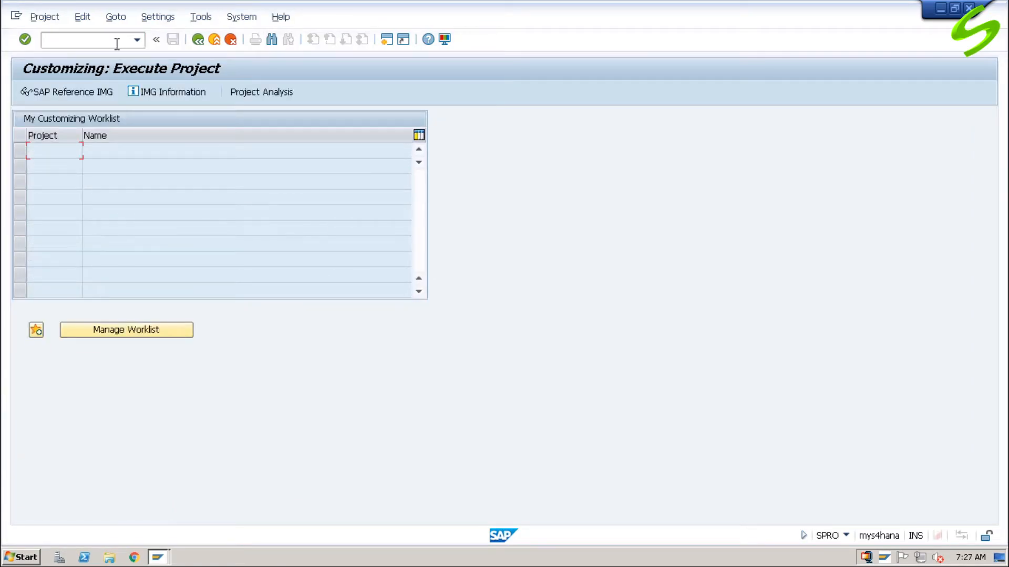
pyautogui.click(67, 93)
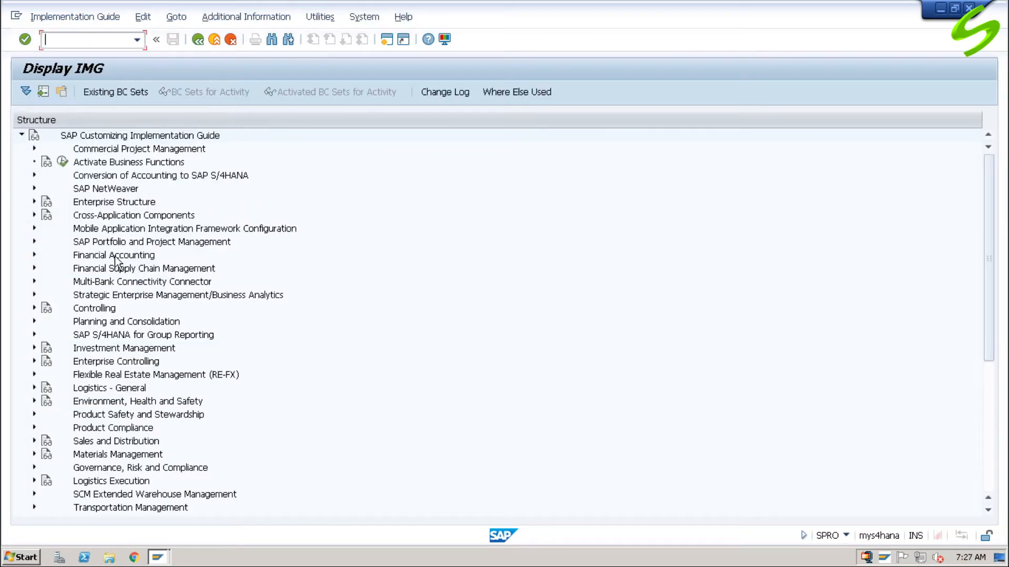
# Step: Open the Enter Global Parameters activity in Financial Accounting Global Settings, within Global Parameters for Company Code
pyautogui.click(34, 256)
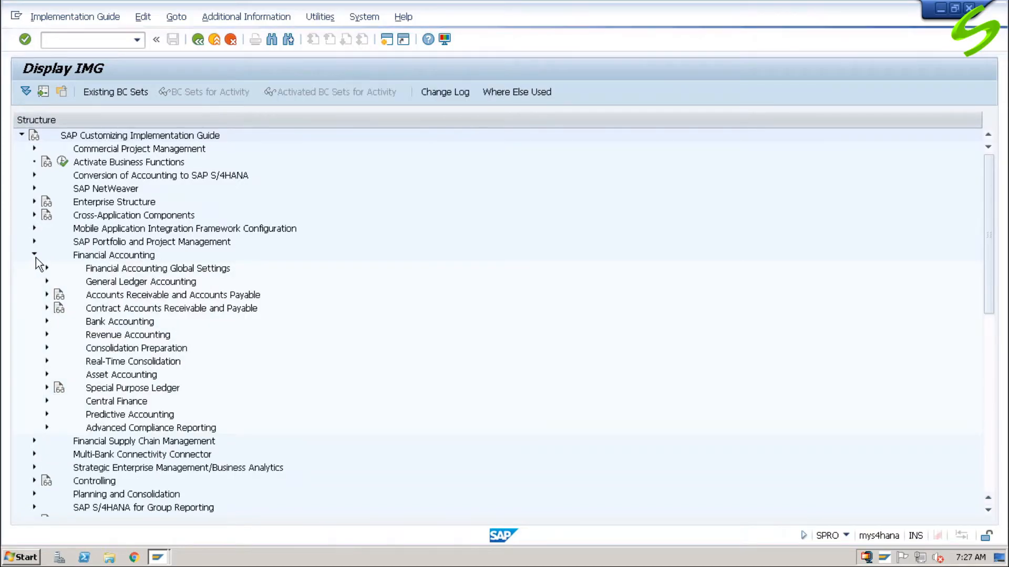
pyautogui.click(47, 268)
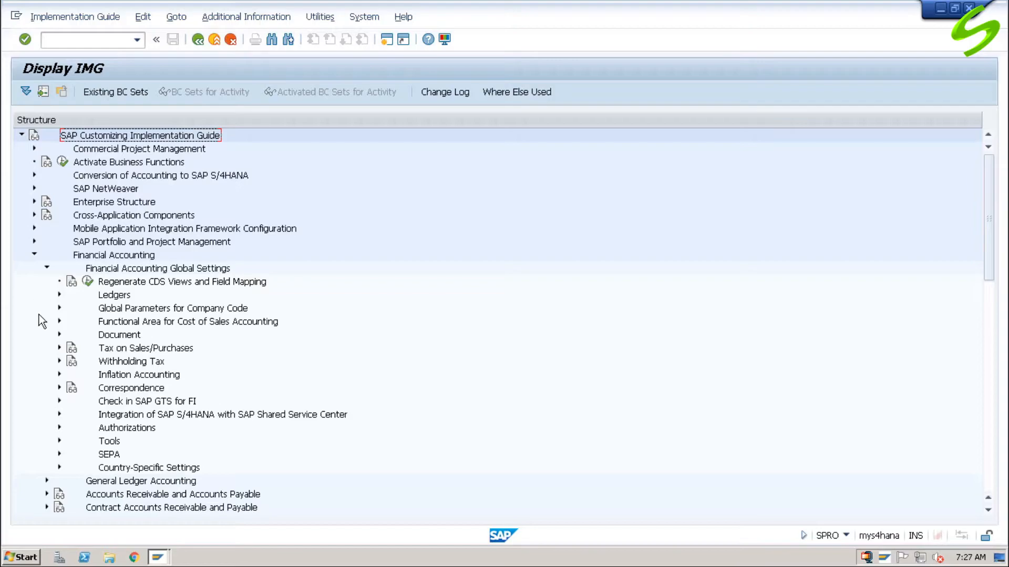
pyautogui.click(59, 309)
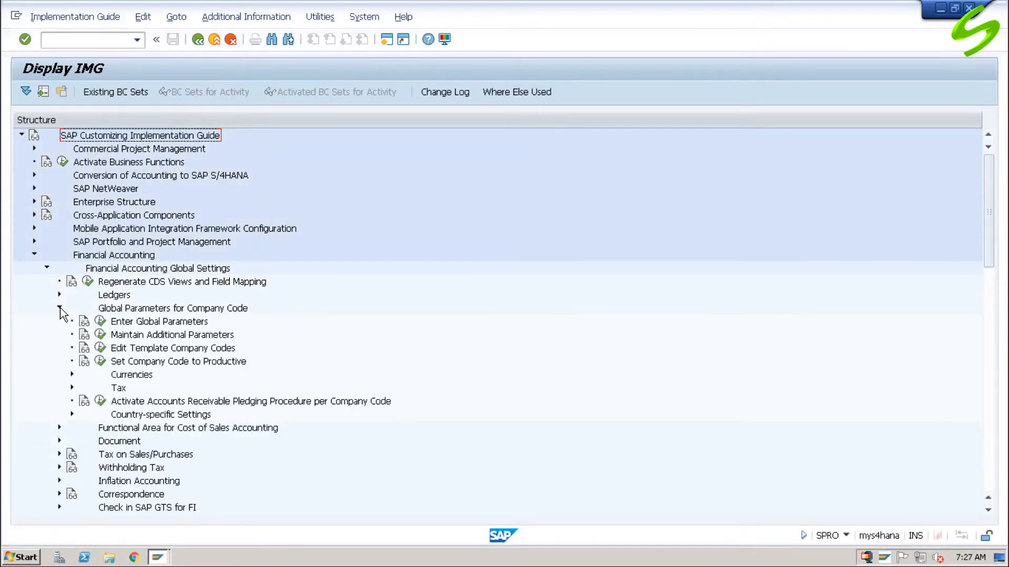
pyautogui.click(113, 323)
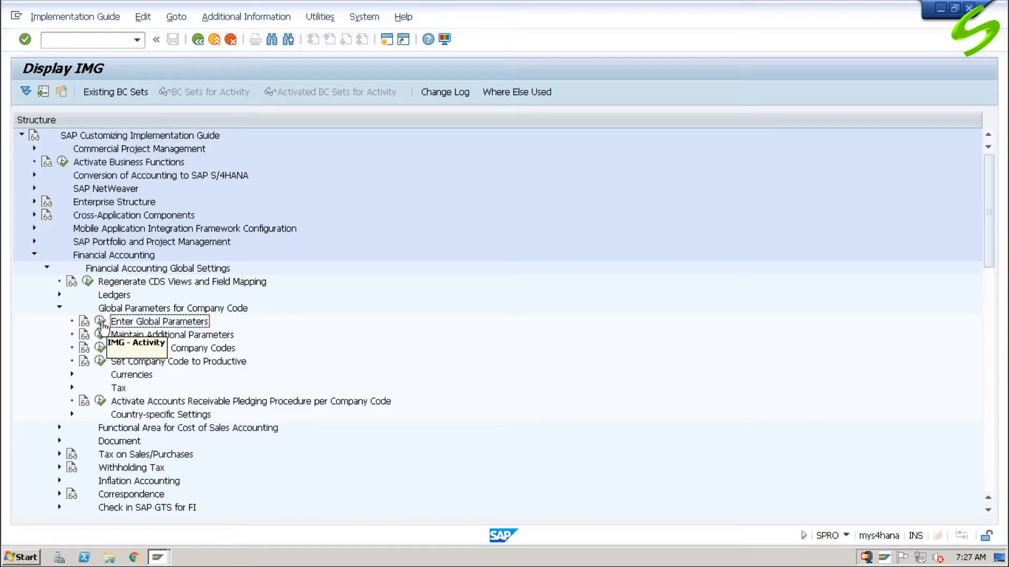
pyautogui.click(101, 321)
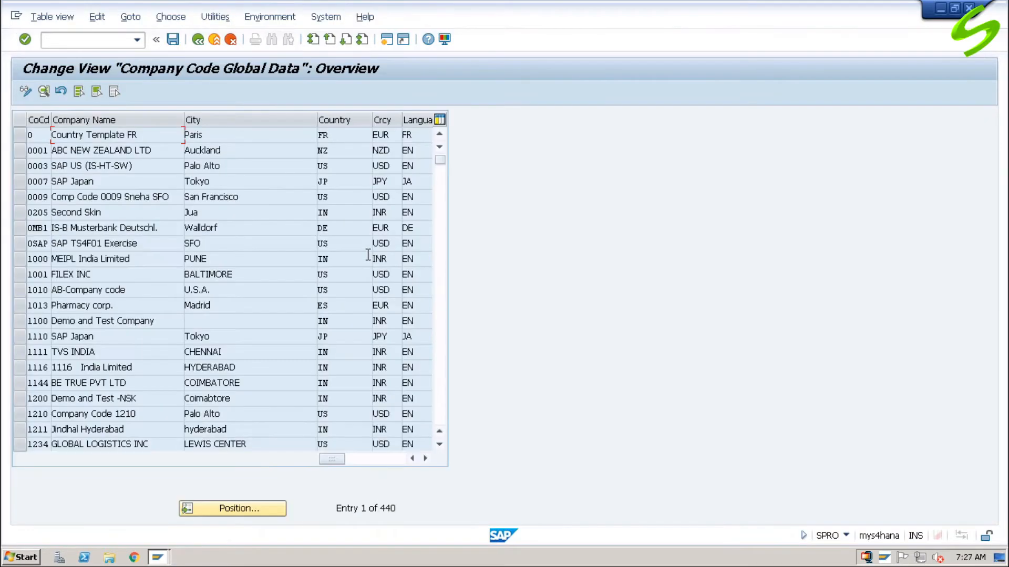
# Step: Locate company code A001 in the global data overview and open its details
pyautogui.click(231, 508)
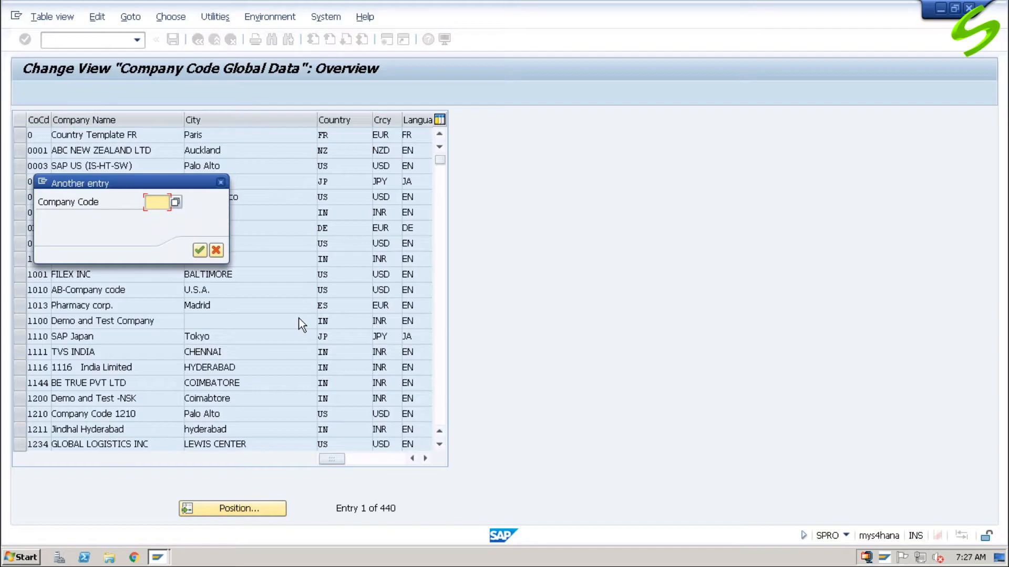
pyautogui.write('a001')
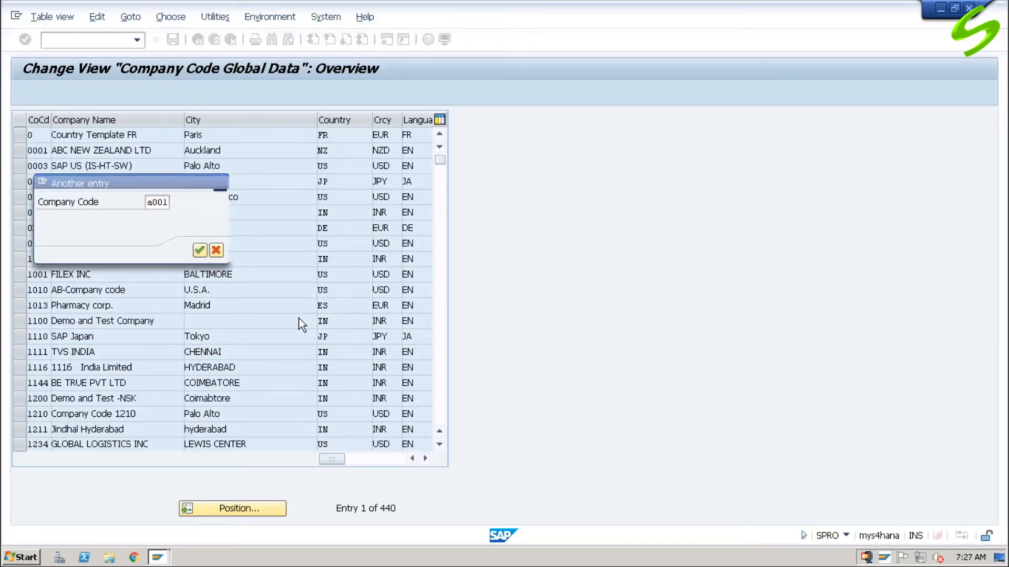
pyautogui.press('Return')
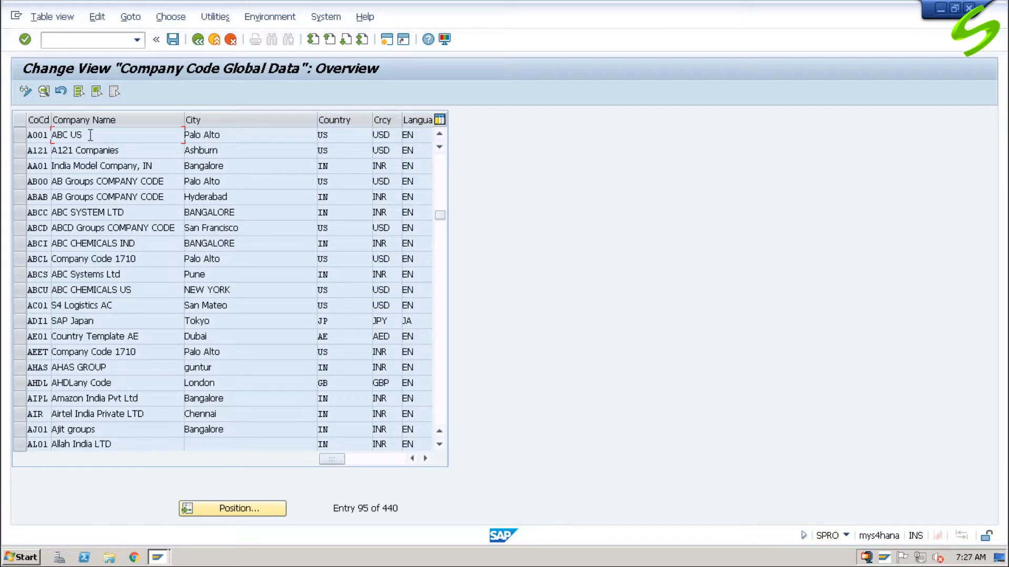
pyautogui.doubleClick(40, 135)
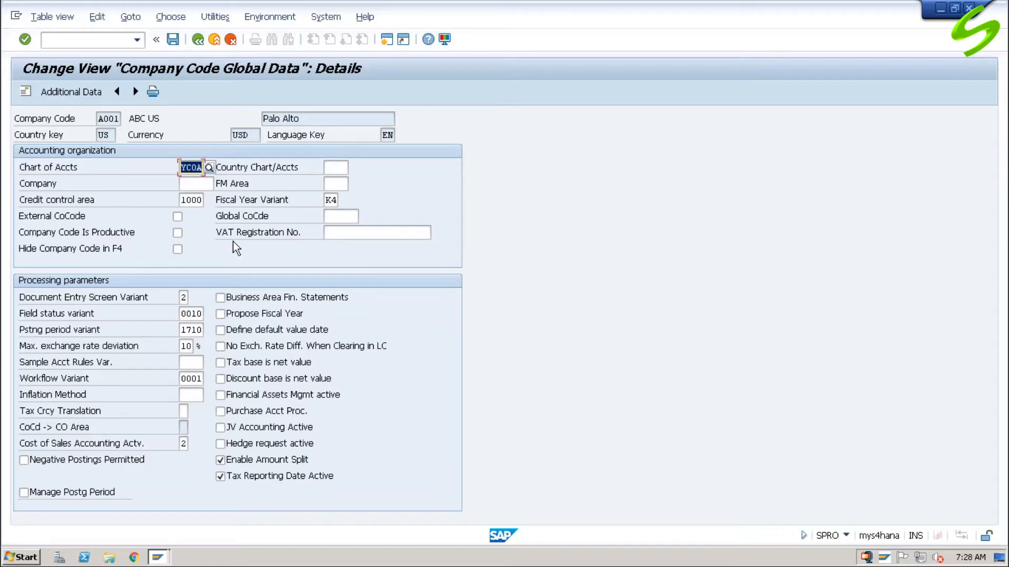
# Step: Clear the chart of accounts and the credit control area in the accounting organization data of A001
pyautogui.press('Delete')
pyautogui.click(331, 167)
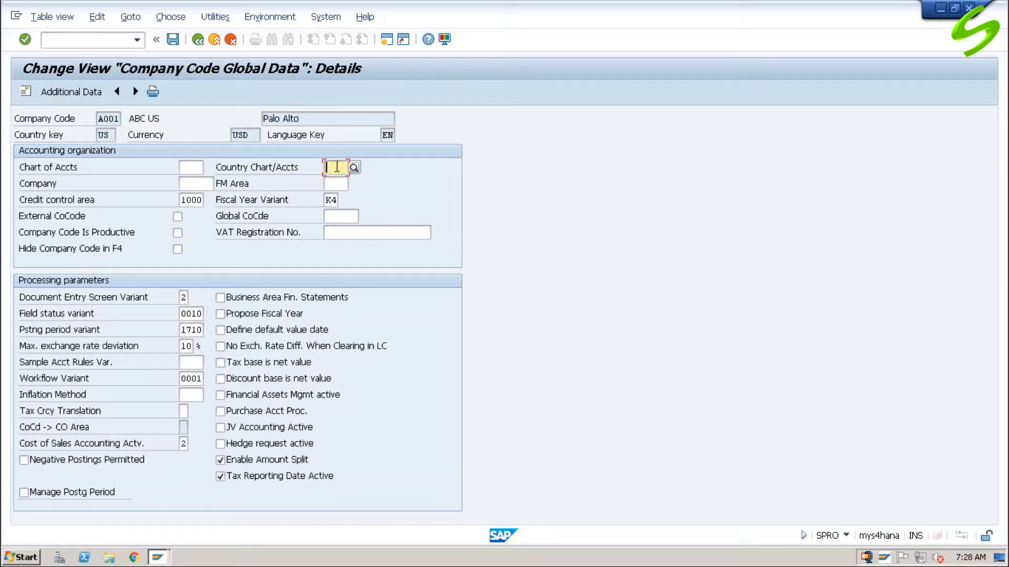
pyautogui.doubleClick(185, 201)
pyautogui.press('Delete')
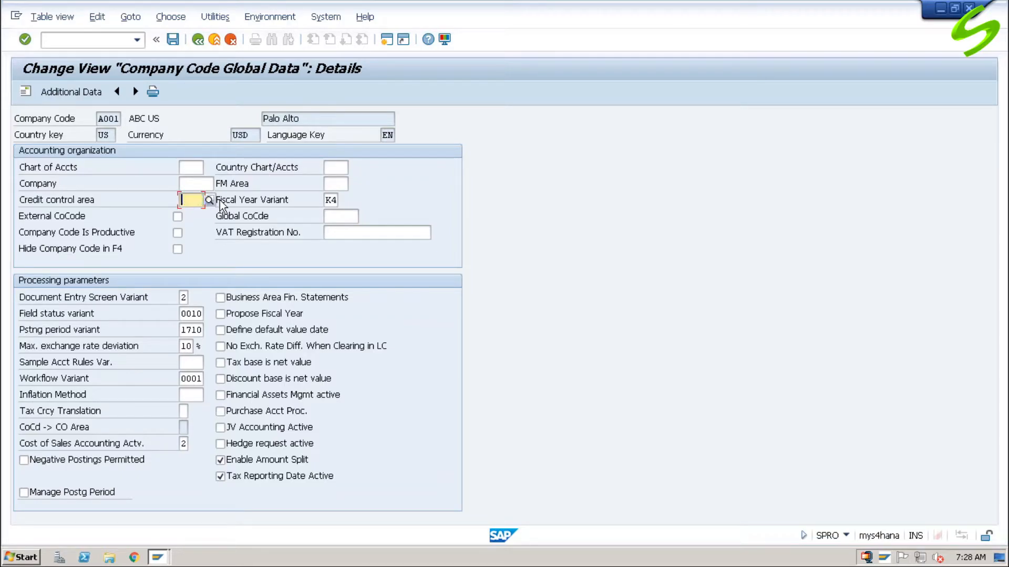
pyautogui.click(333, 200)
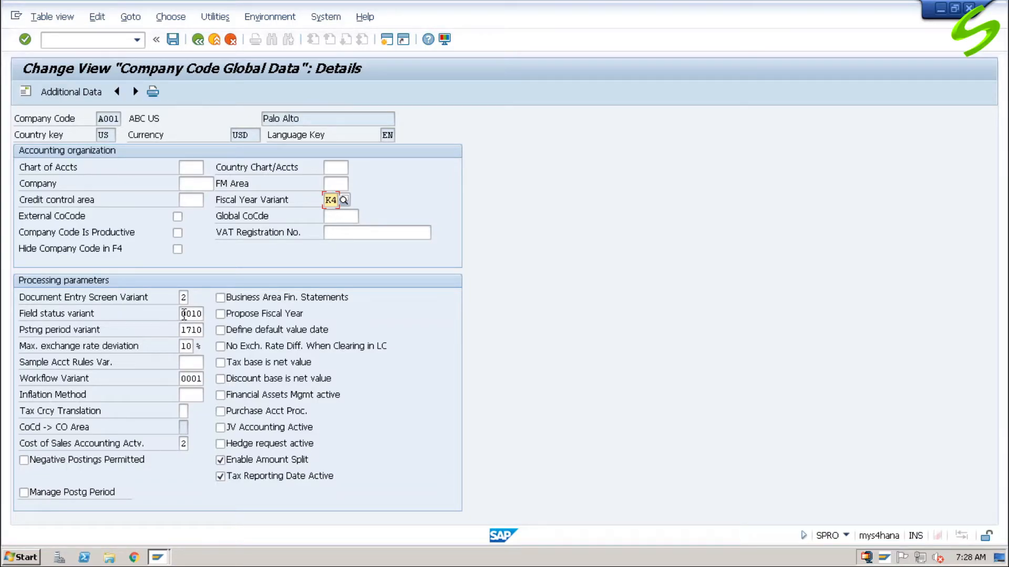
# Step: Clear the field status variant and the posting period variant in the processing parameters of A001
pyautogui.doubleClick(184, 314)
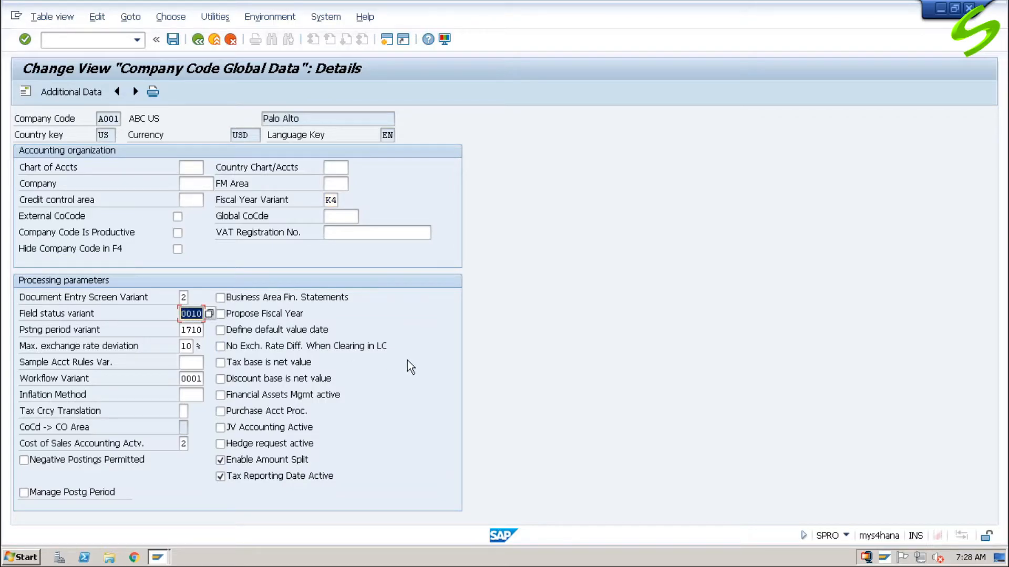
pyautogui.press('Delete')
pyautogui.doubleClick(185, 330)
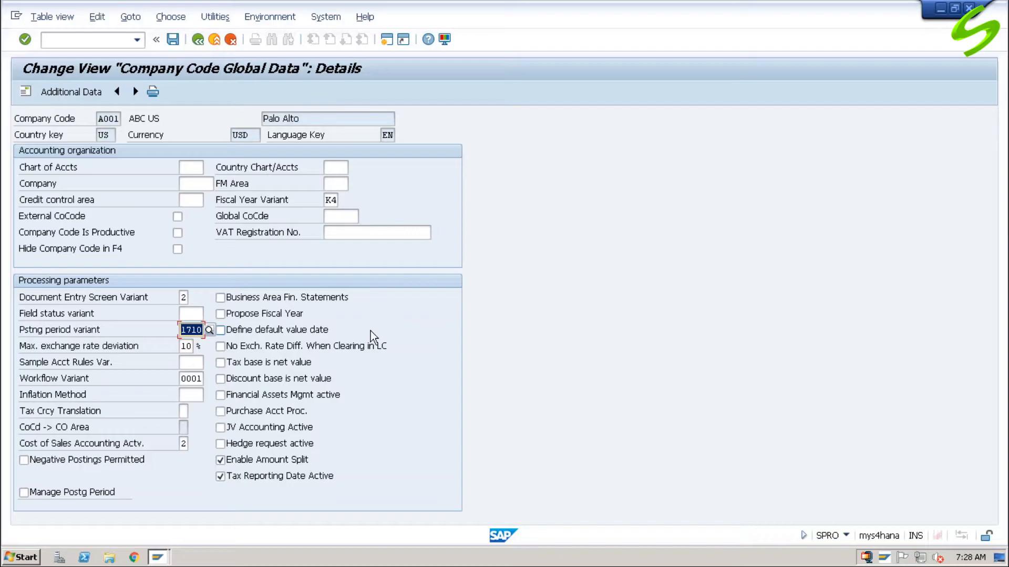
pyautogui.press('Delete')
# Step: Deactivate Enable Amount Split and Tax Reporting Date Active, and save the global data in customizing request A4HK900779
pyautogui.click(257, 460)
pyautogui.click(262, 476)
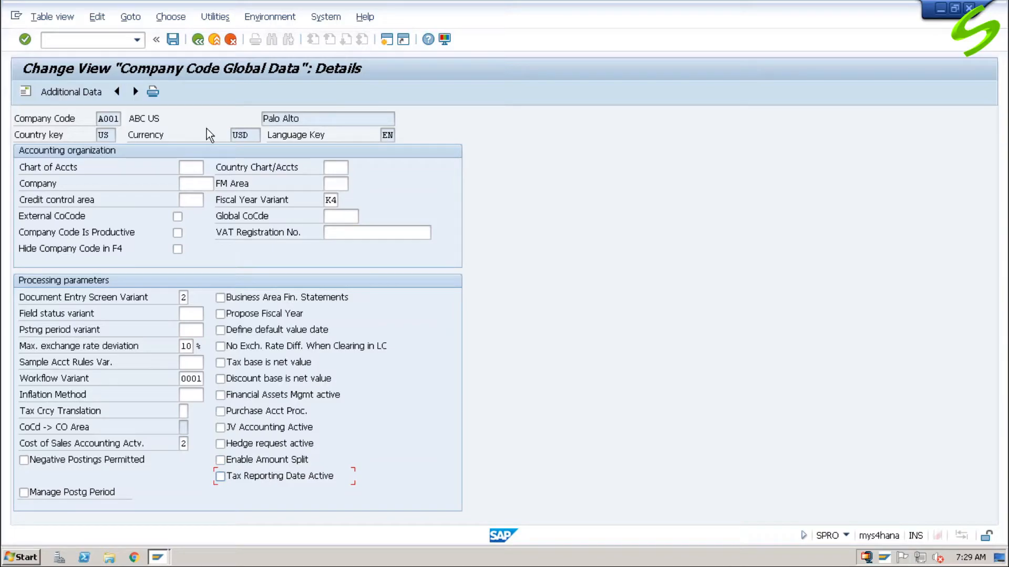
pyautogui.click(172, 40)
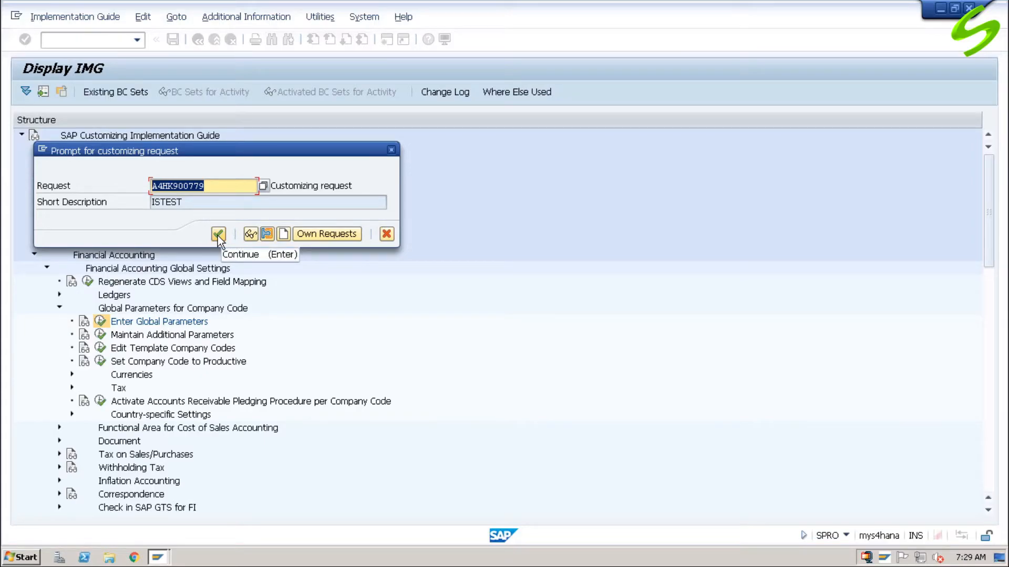
pyautogui.click(217, 234)
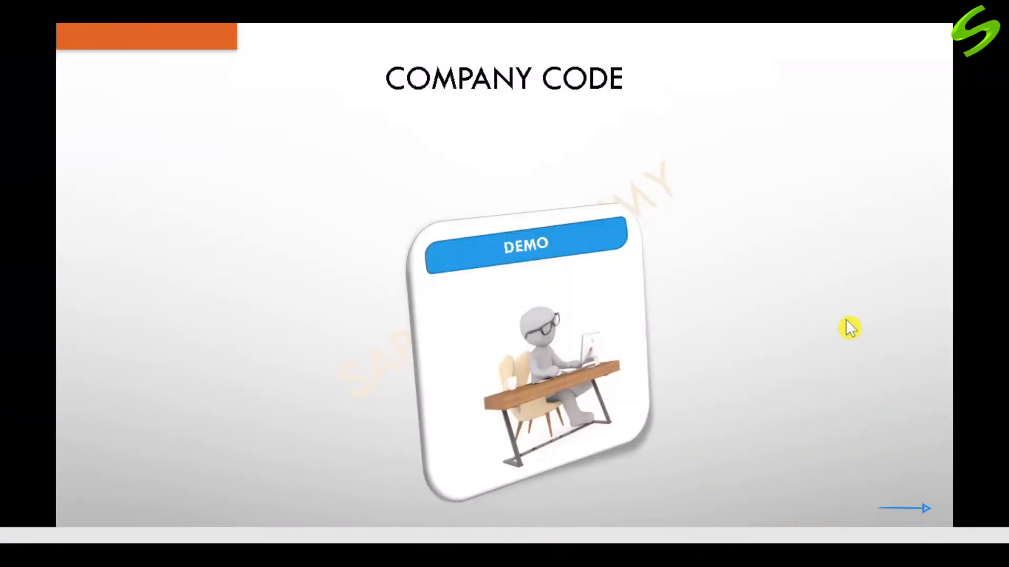
pyautogui.click(847, 326)
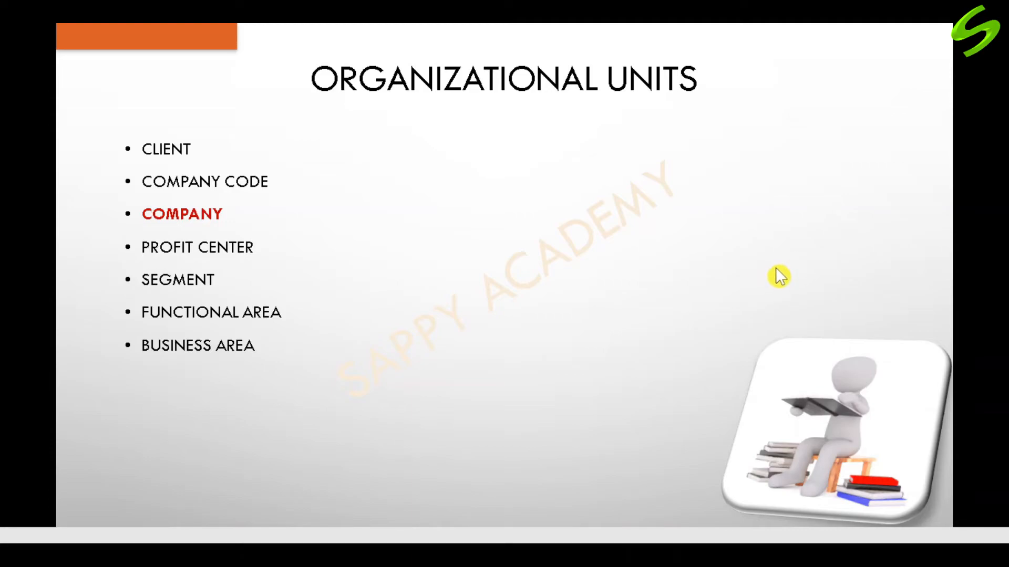
pyautogui.click(752, 291)
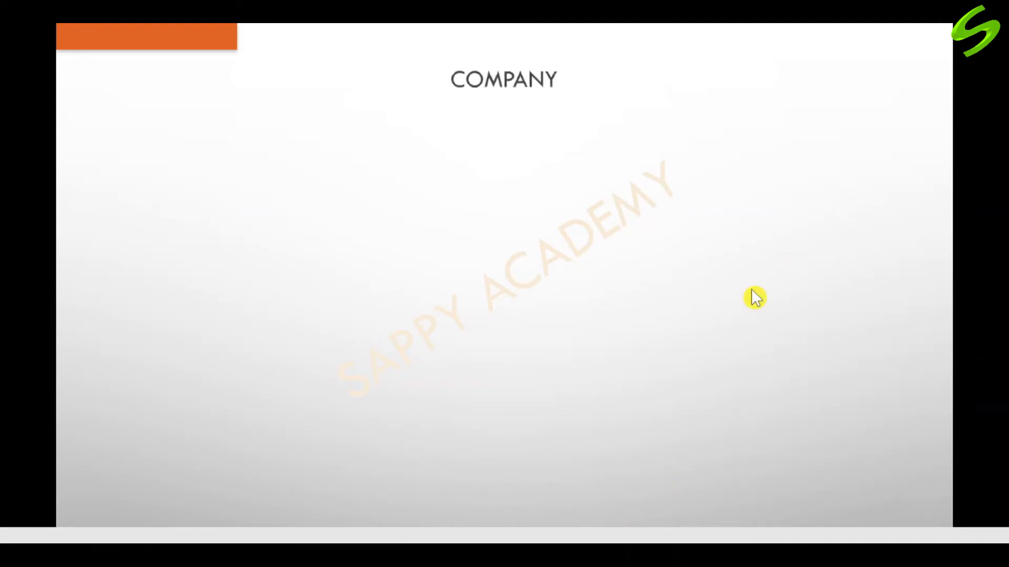